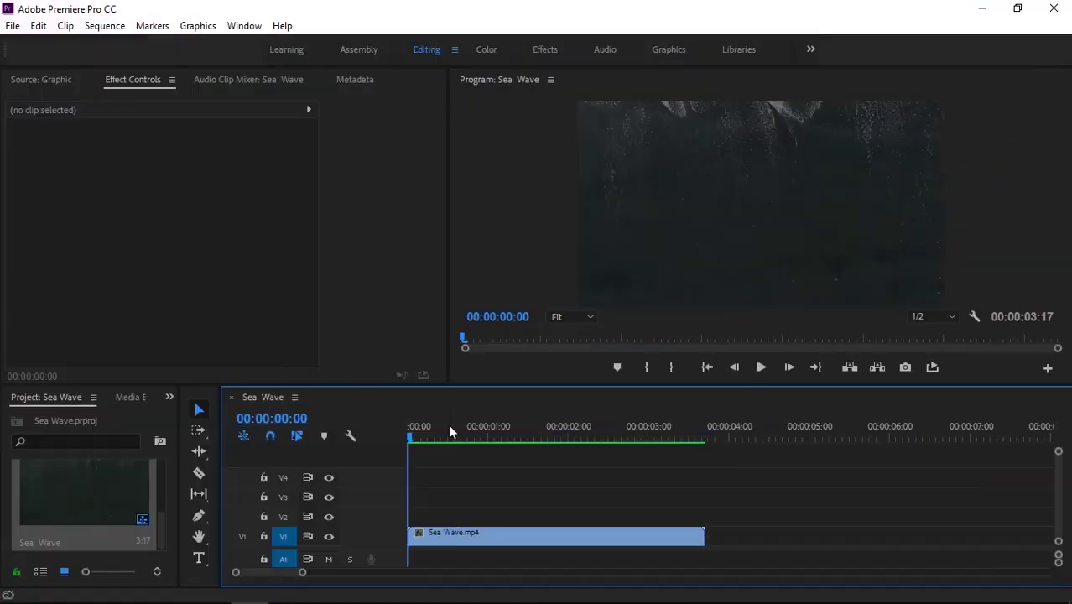
Step: Play the sequence, return near the start, and add a SEA WAVE text title
{"action": "key", "text": "space"}
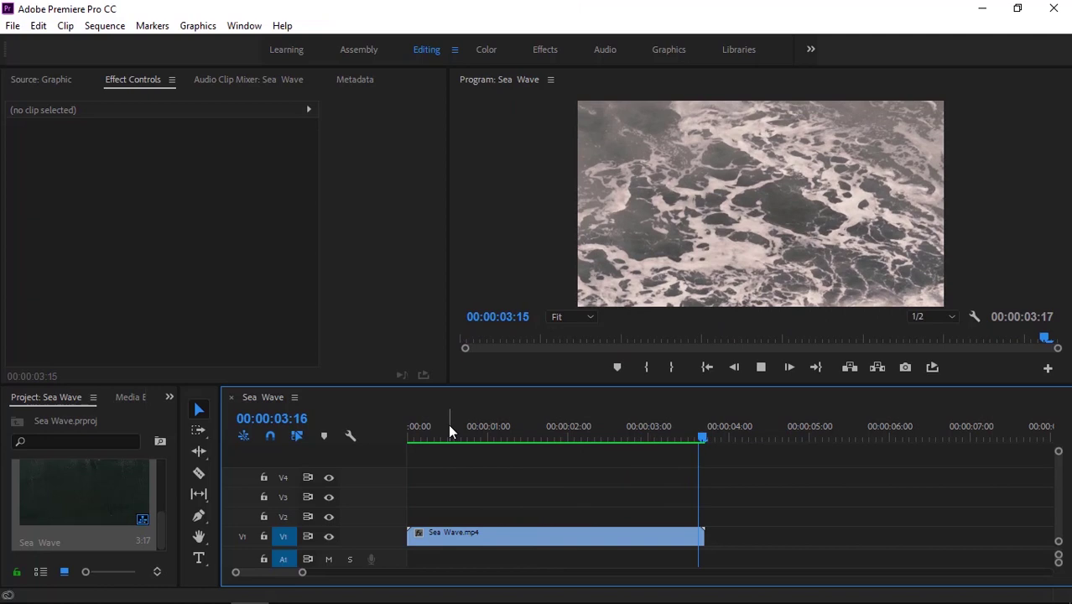
{"action": "left_click_drag", "start_coordinate": [475, 434], "coordinate": [461, 438]}
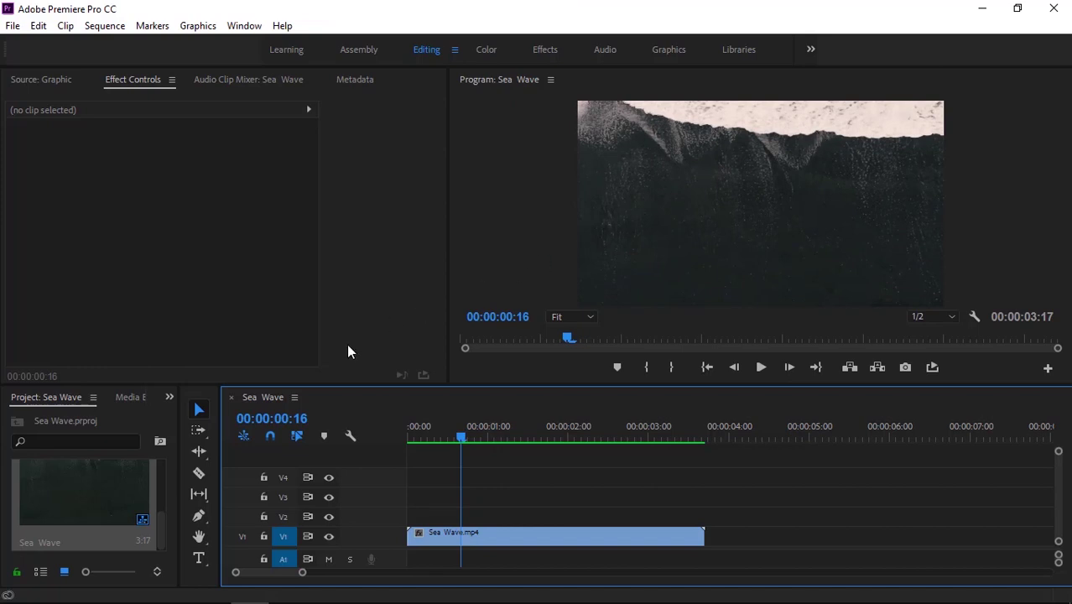
{"action": "left_click", "coordinate": [199, 559]}
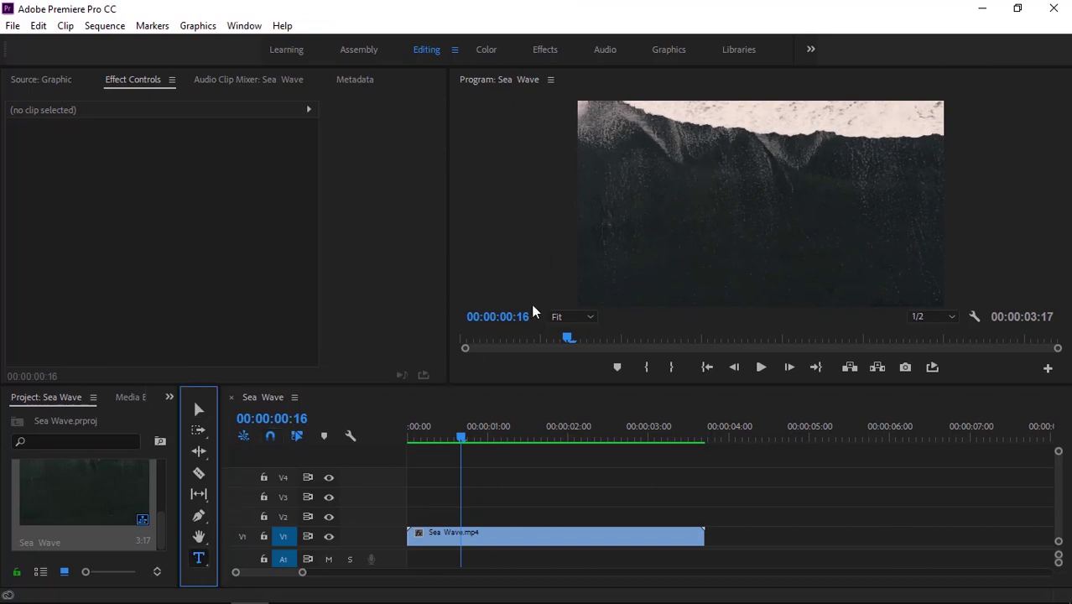
{"action": "left_click", "coordinate": [648, 201]}
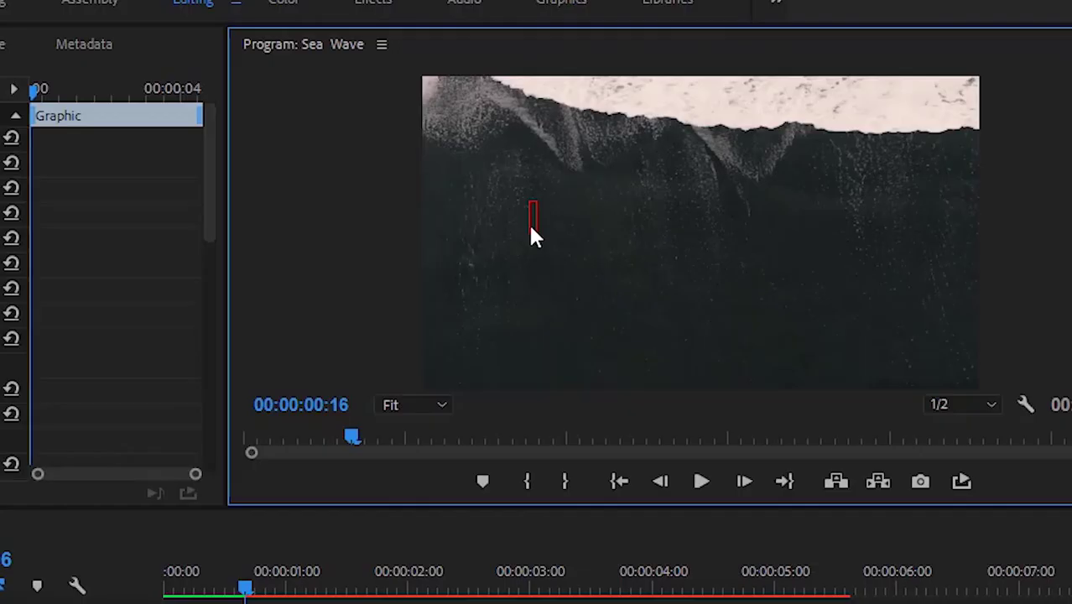
{"action": "type", "text": "SEA"}
{"action": "type", "text": " WAVE"}
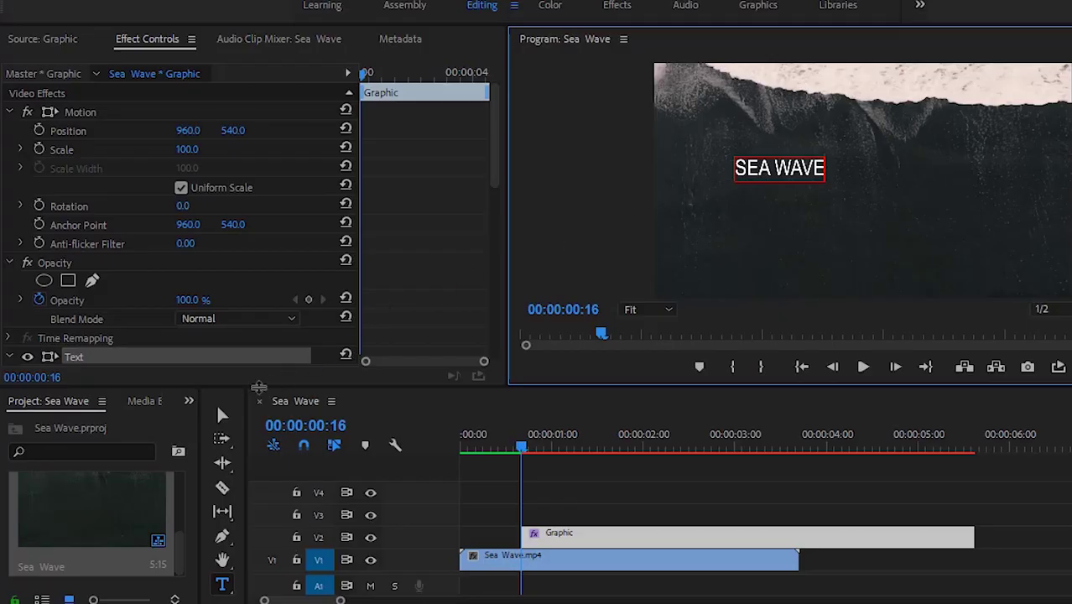
Step: Move the SEA WAVE title lower and right over the dark water
{"action": "left_click", "coordinate": [221, 416]}
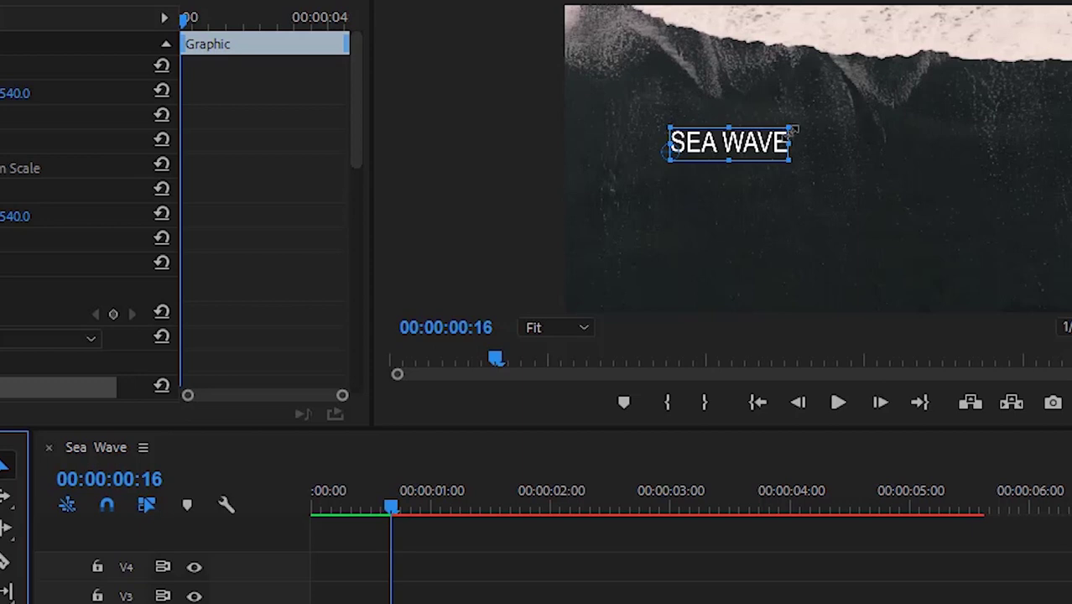
{"action": "left_click", "coordinate": [822, 161]}
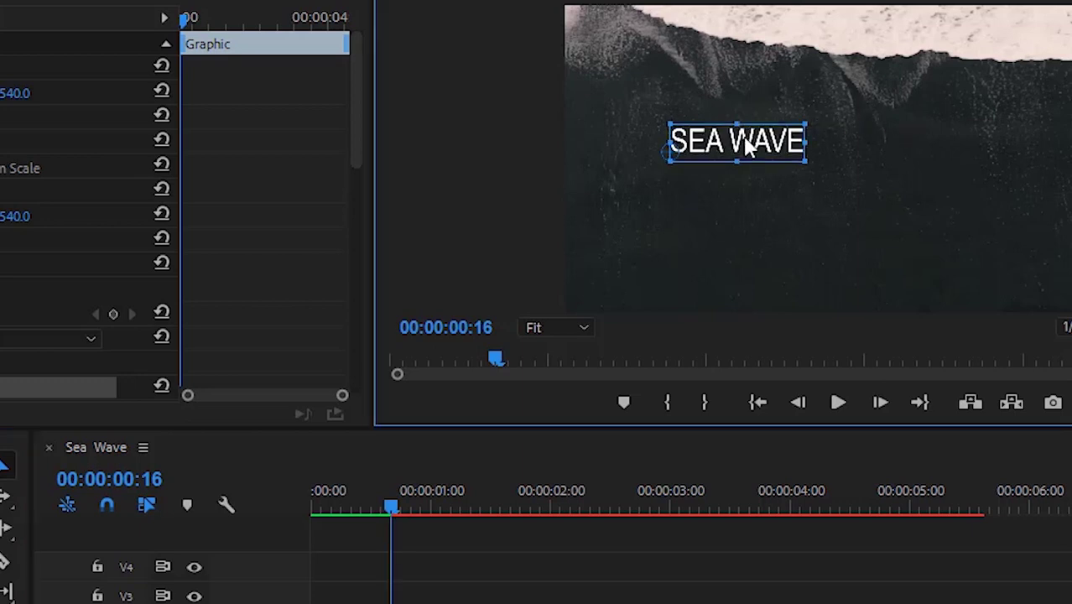
{"action": "mouse_move", "coordinate": [747, 144]}
{"action": "left_mouse_down"}
{"action": "mouse_move", "coordinate": [781, 170]}
{"action": "mouse_move", "coordinate": [646, 172]}
{"action": "mouse_move", "coordinate": [772, 180]}
{"action": "left_mouse_up"}
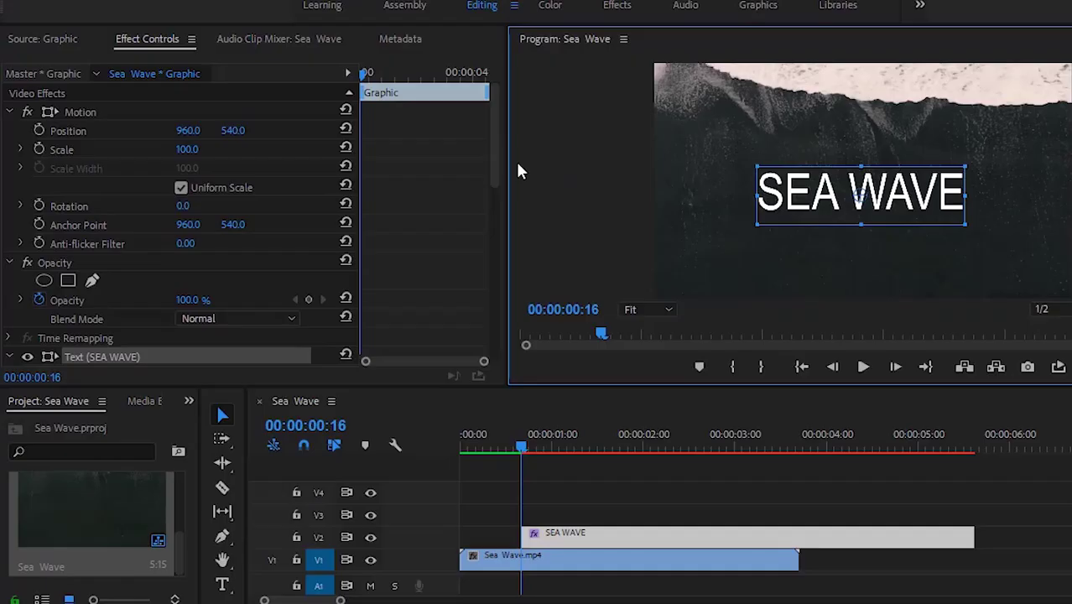
Step: Set the SEA WAVE title's font to Bradley Hand ITC
{"action": "left_click_drag", "start_coordinate": [496, 157], "coordinate": [493, 216]}
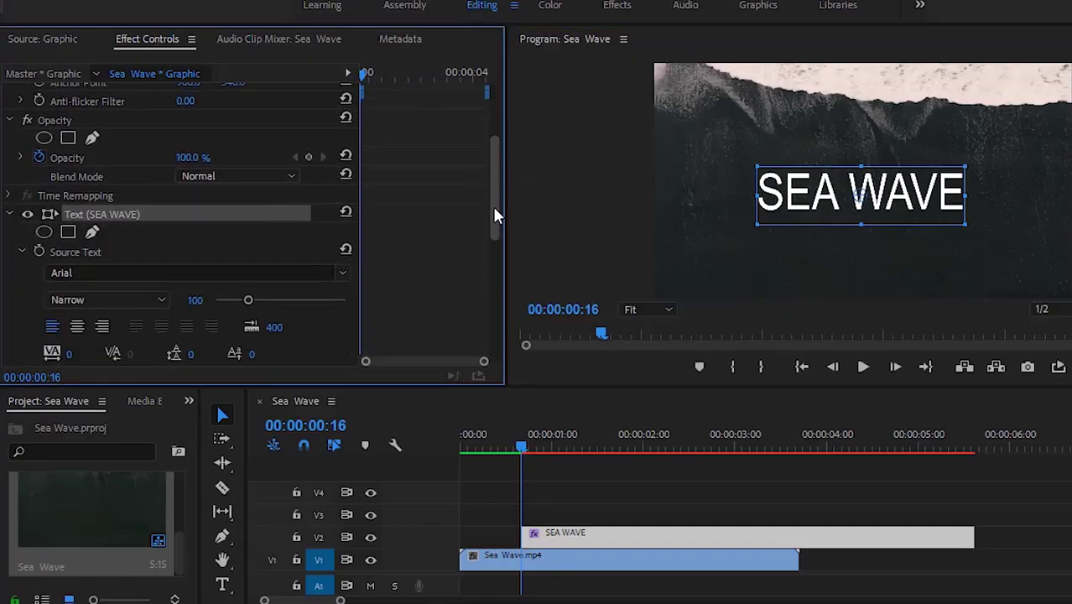
{"action": "left_click", "coordinate": [342, 236]}
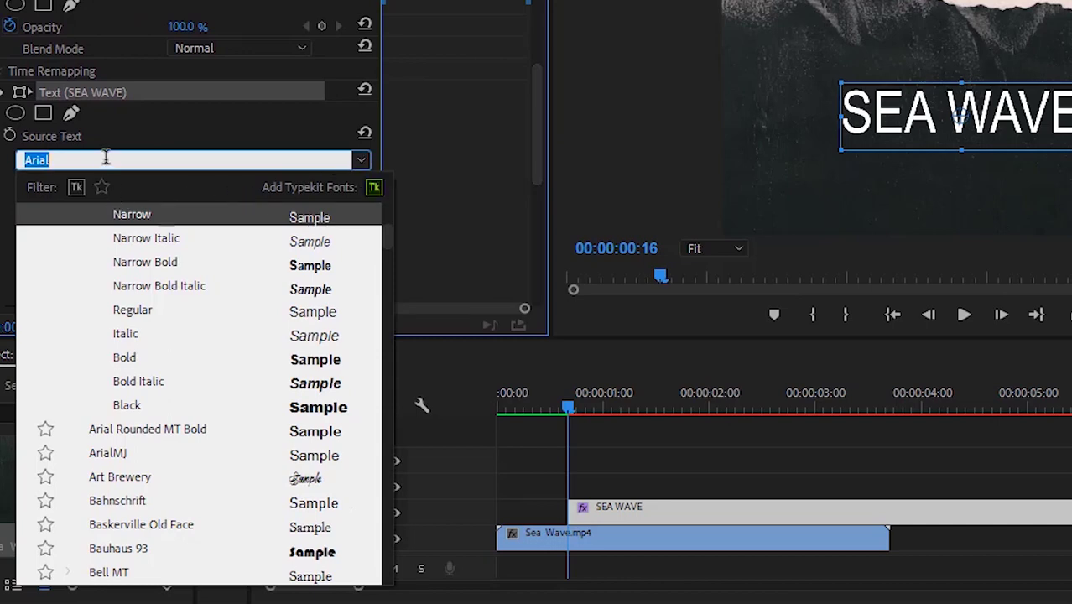
{"action": "type", "text": "ITC"}
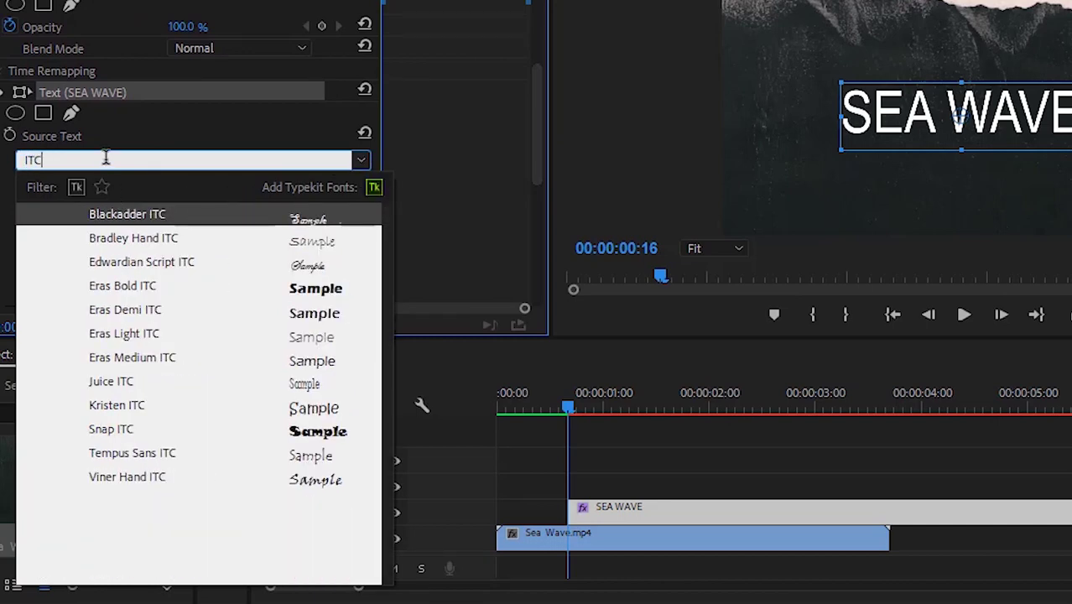
{"action": "left_click", "coordinate": [147, 240]}
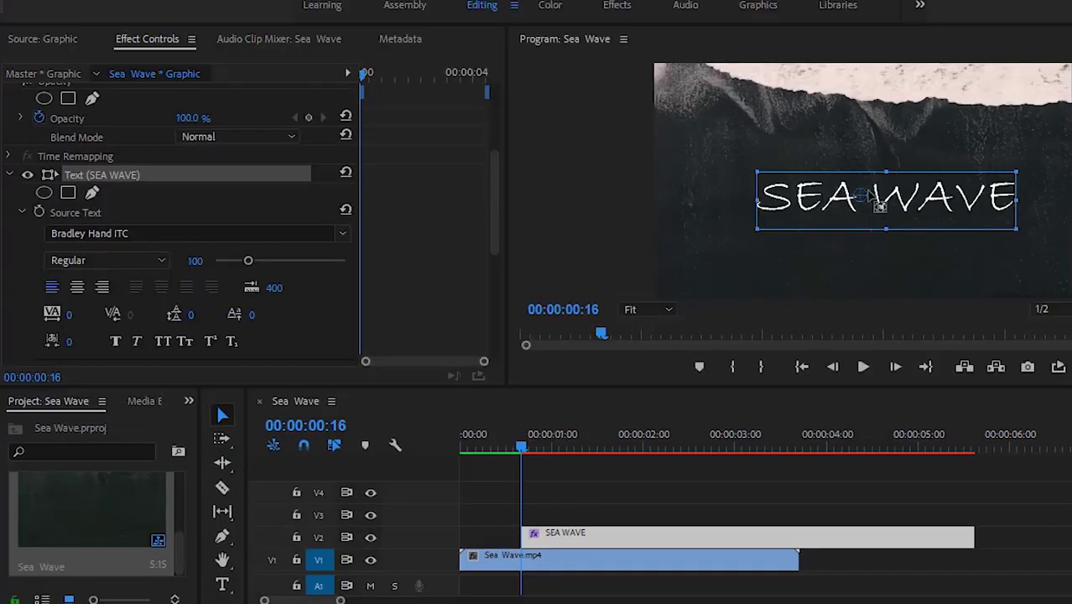
Step: Nudge and resize the title so it sits just below the foam
{"action": "left_click_drag", "start_coordinate": [874, 203], "coordinate": [872, 197]}
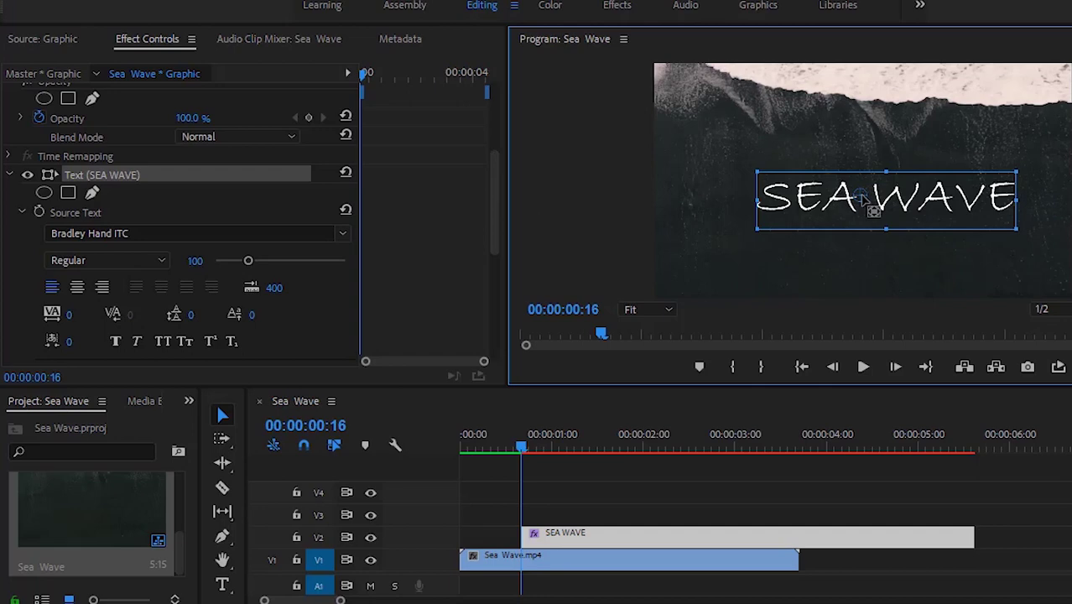
{"action": "key", "text": "Left"}
{"action": "key", "text": "Left"}
{"action": "key", "text": "Left"}
{"action": "key", "text": "Left"}
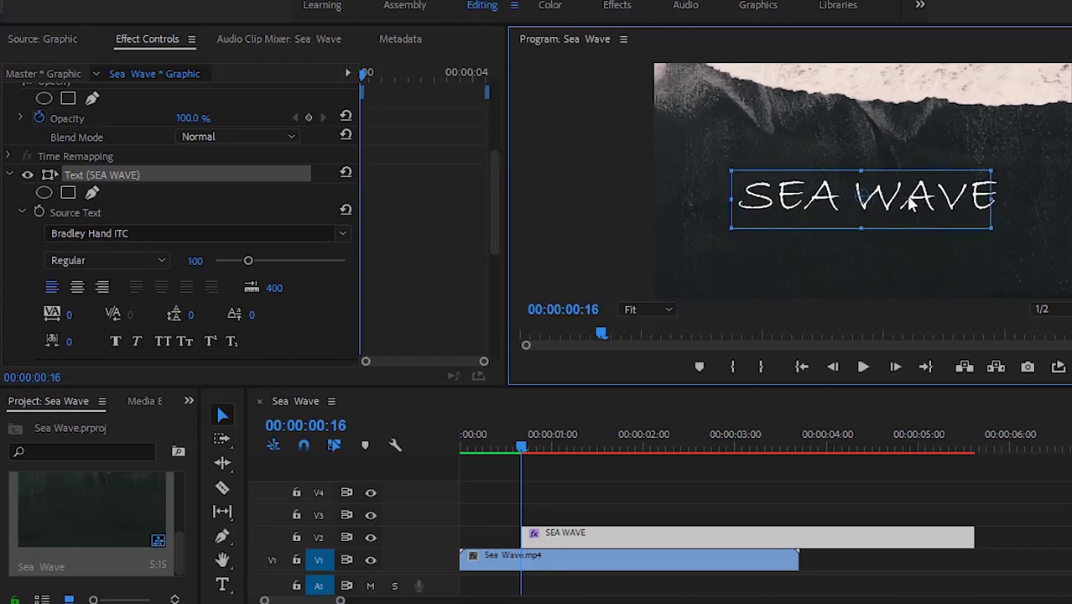
{"action": "key", "text": "Left"}
{"action": "key", "text": "Left"}
{"action": "key", "text": "Right"}
{"action": "key", "text": "Up"}
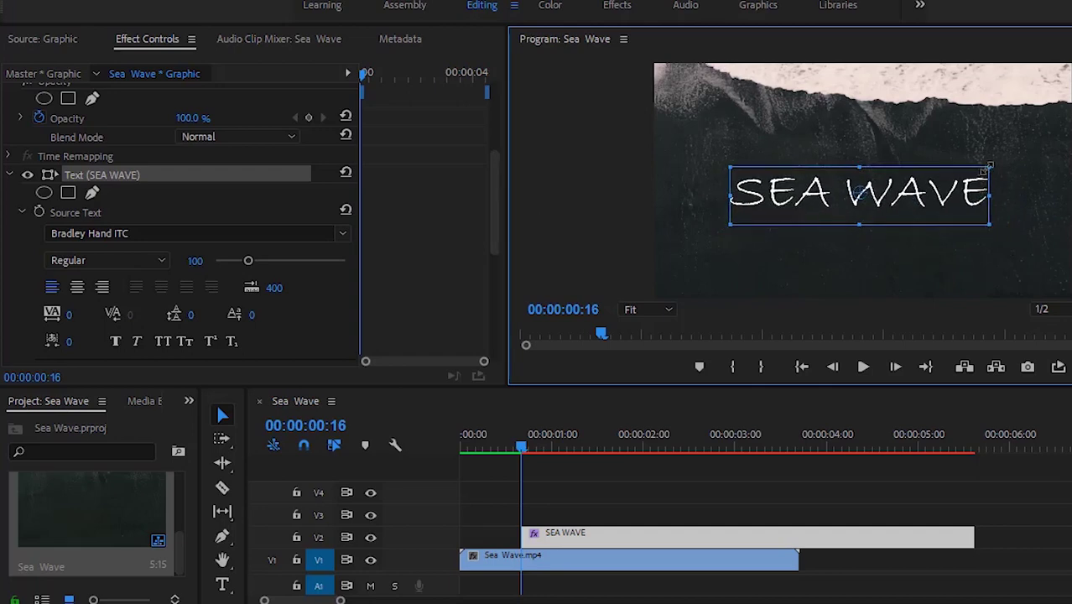
{"action": "left_click_drag", "start_coordinate": [987, 167], "coordinate": [1005, 169]}
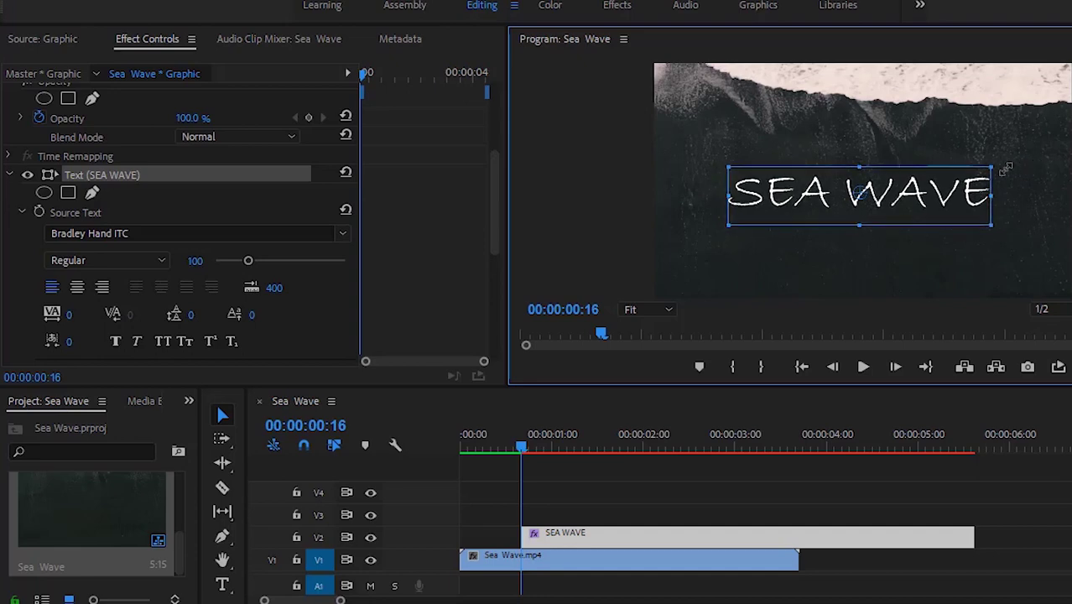
{"action": "left_click_drag", "start_coordinate": [930, 196], "coordinate": [929, 191]}
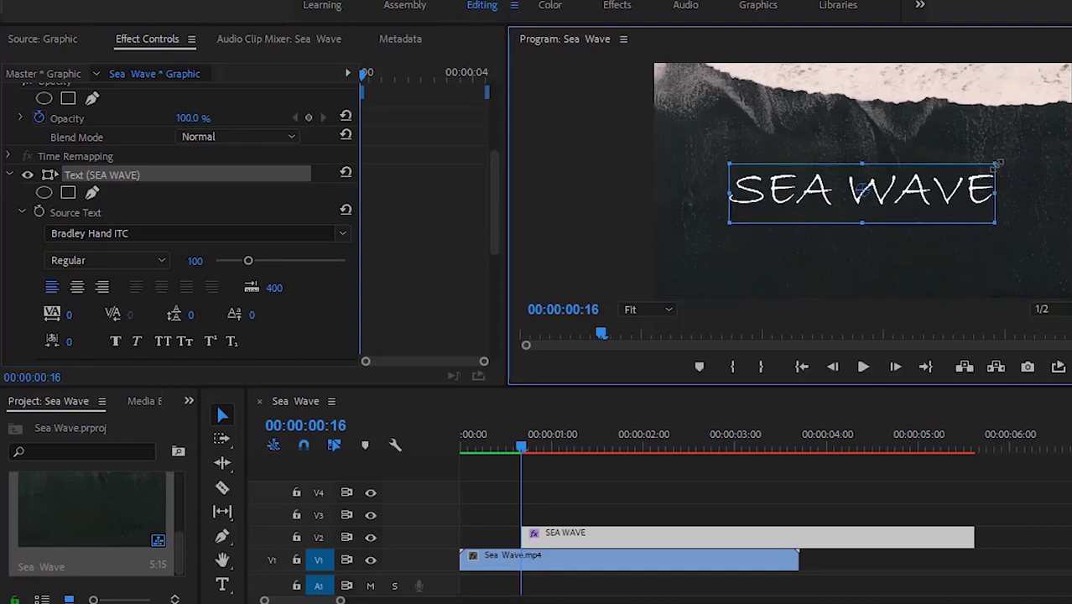
{"action": "left_click_drag", "start_coordinate": [996, 164], "coordinate": [969, 190]}
{"action": "left_click_drag", "start_coordinate": [914, 210], "coordinate": [917, 210]}
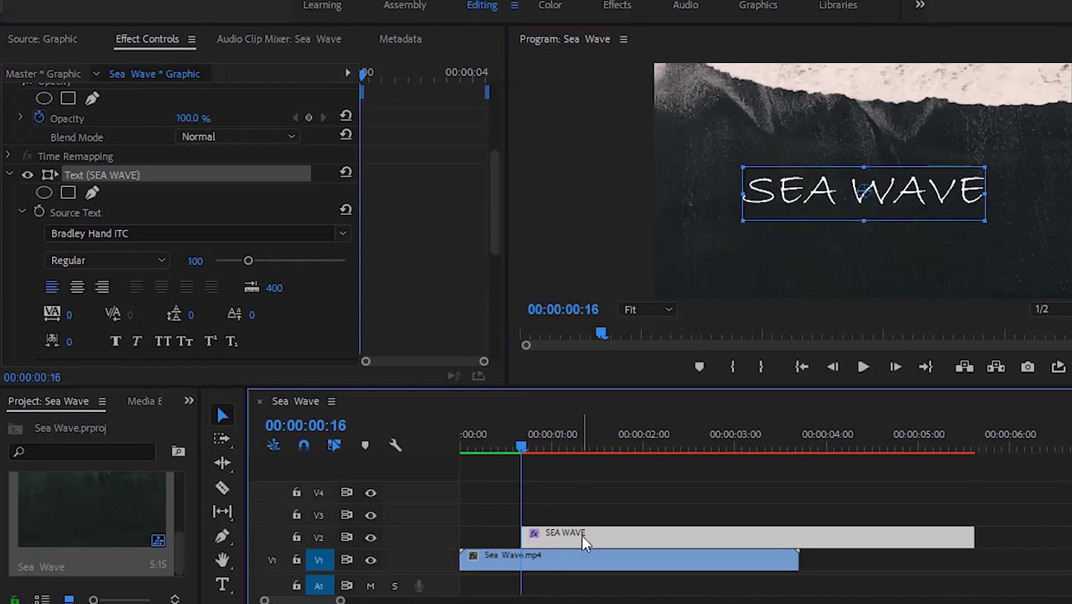
Step: Move the SEA WAVE clip to 00:00 and trim it to end with Sea Wave.mp4
{"action": "mouse_move", "coordinate": [581, 540]}
{"action": "left_mouse_down"}
{"action": "mouse_move", "coordinate": [540, 555]}
{"action": "mouse_move", "coordinate": [509, 546]}
{"action": "left_mouse_up"}
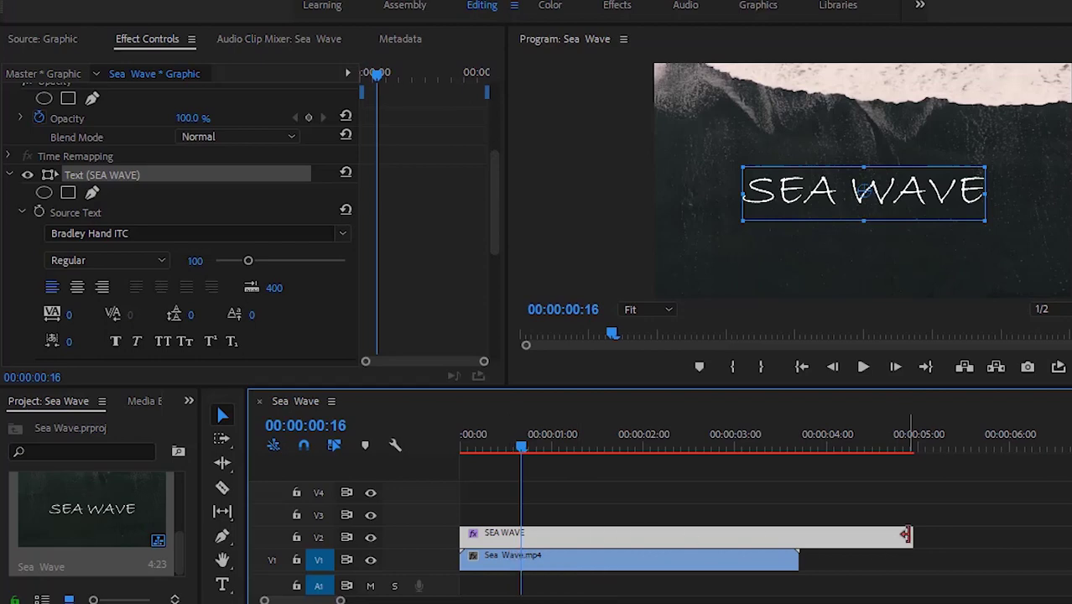
{"action": "left_click_drag", "start_coordinate": [905, 534], "coordinate": [788, 543]}
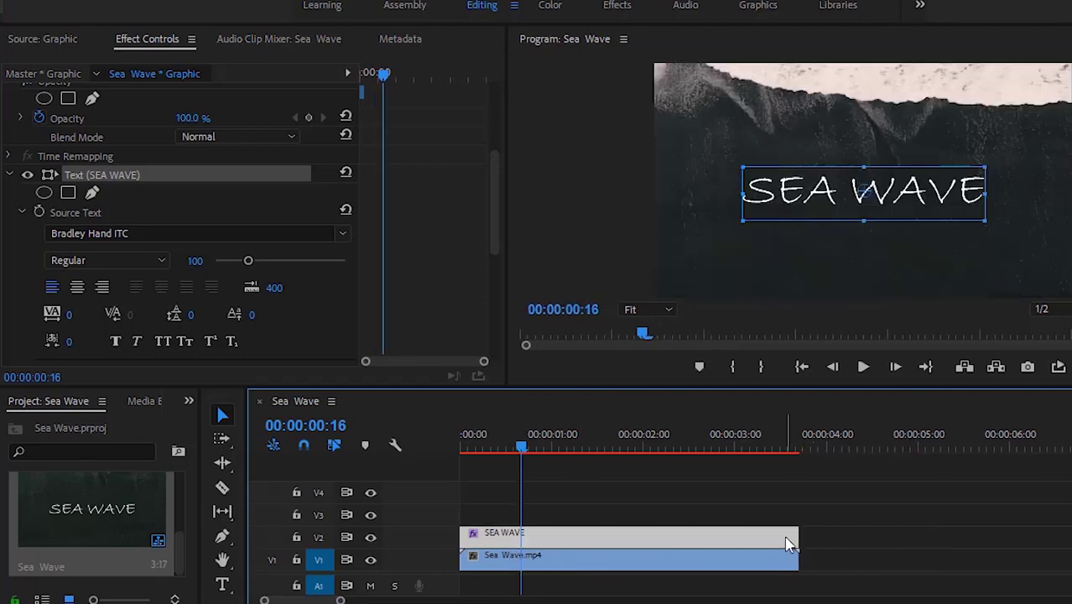
{"action": "left_click", "coordinate": [569, 565]}
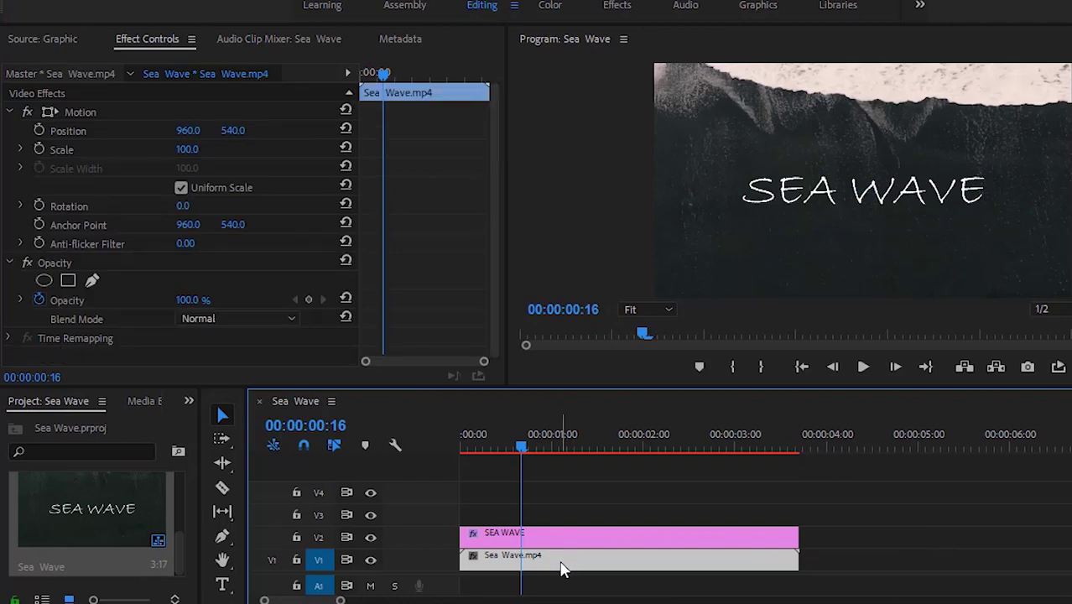
Step: Stack copies of the wave clip and title above the originals, then go to 00:00:01:04
{"action": "left_click_drag", "start_coordinate": [561, 566], "coordinate": [563, 519]}
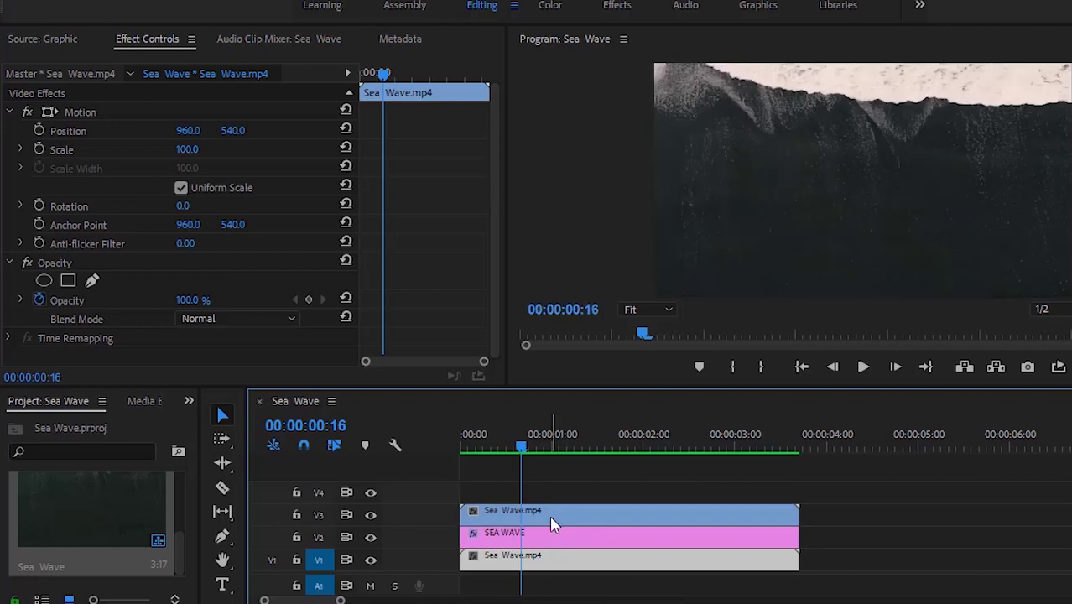
{"action": "left_click_drag", "start_coordinate": [525, 436], "coordinate": [540, 438]}
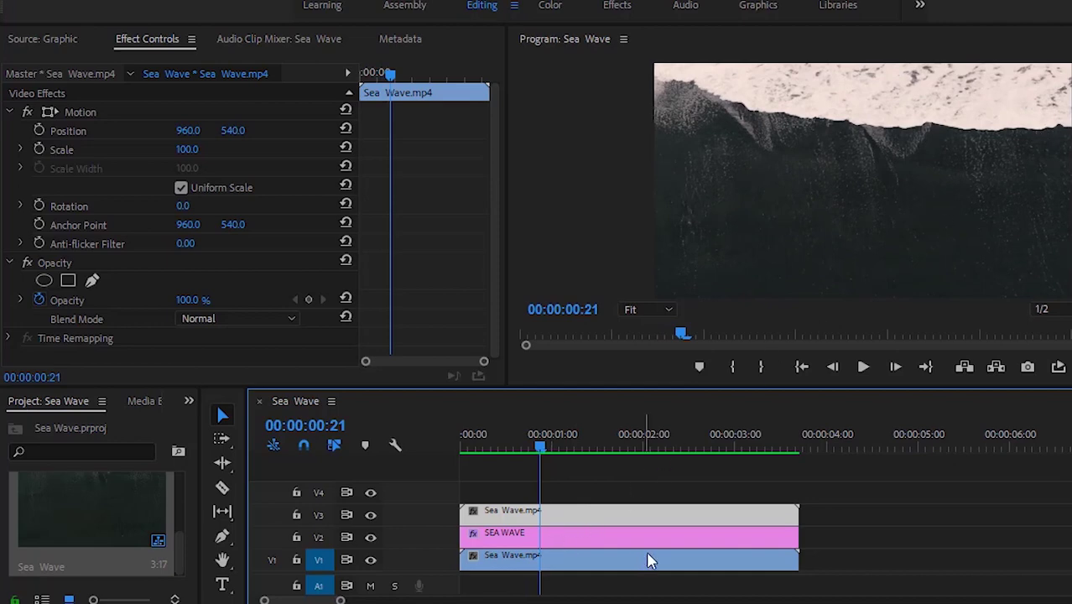
{"action": "left_click", "coordinate": [598, 542]}
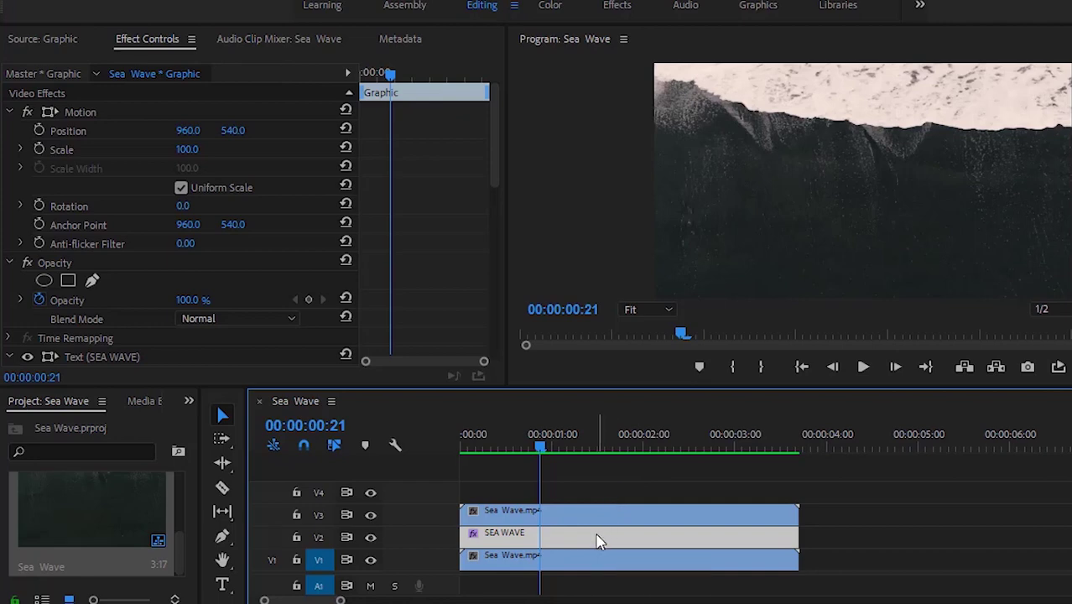
{"action": "left_click_drag", "start_coordinate": [598, 537], "coordinate": [601, 500]}
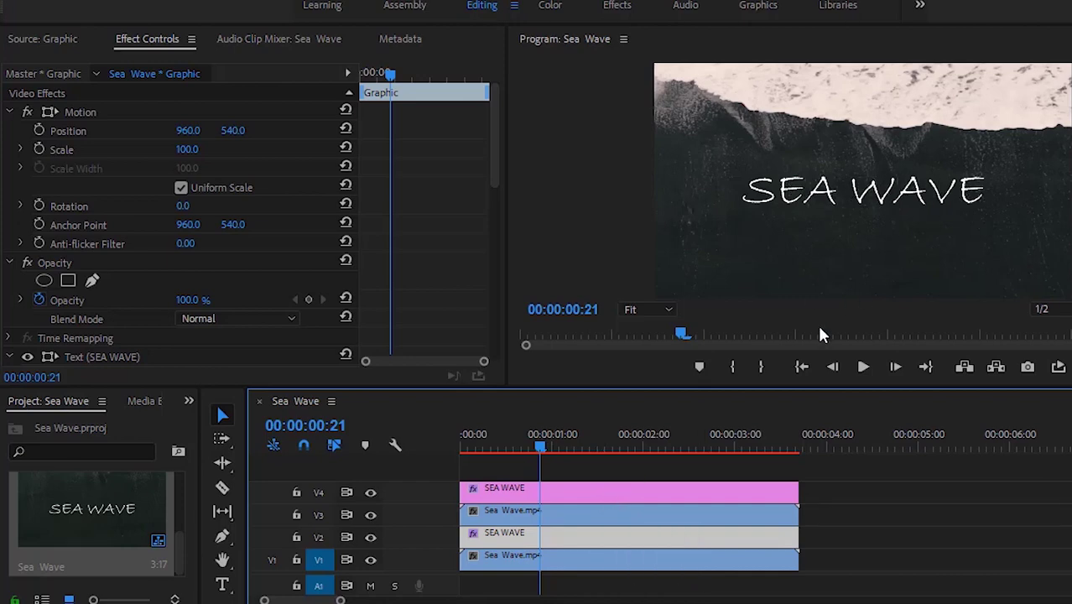
{"action": "left_click", "coordinate": [555, 515]}
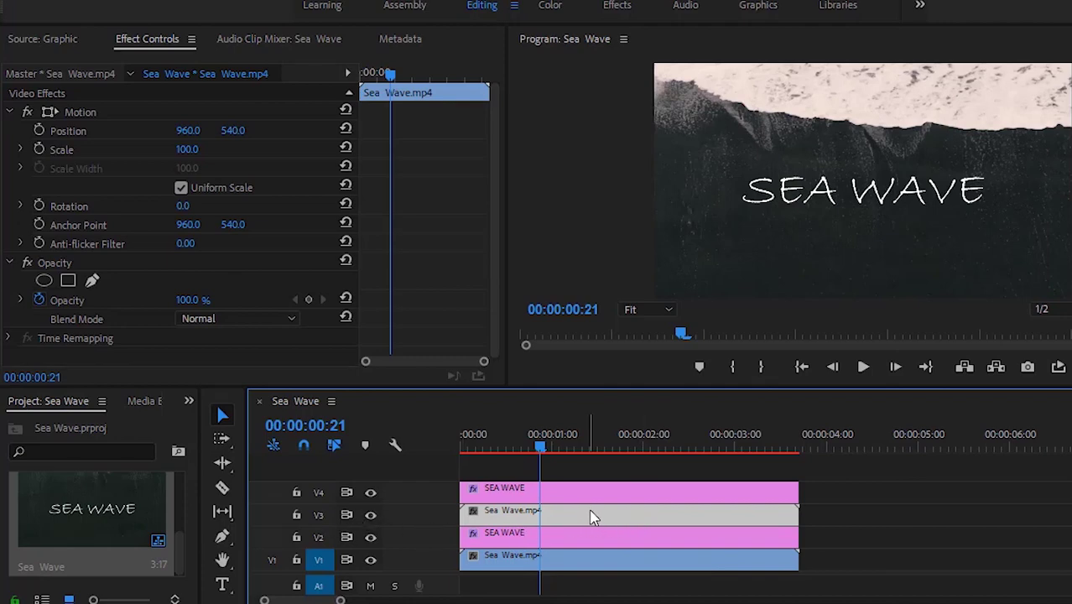
{"action": "mouse_move", "coordinate": [539, 450]}
{"action": "left_mouse_down"}
{"action": "mouse_move", "coordinate": [526, 441]}
{"action": "mouse_move", "coordinate": [567, 456]}
{"action": "left_mouse_up"}
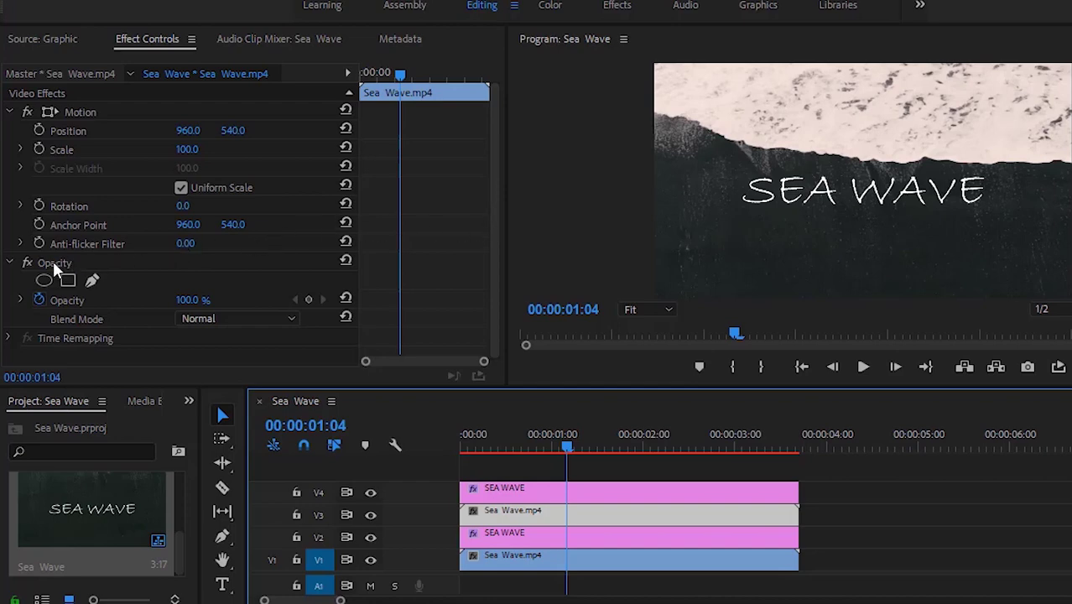
Step: Trace a free-draw bezier Opacity mask along the foam edge to the frame's right edge
{"action": "left_click", "coordinate": [92, 282]}
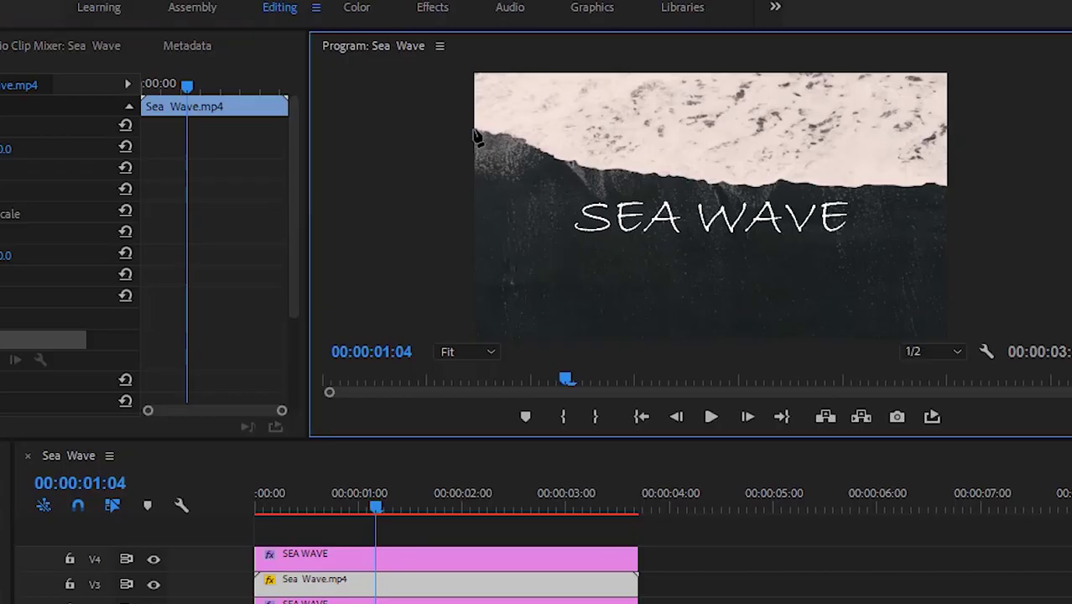
{"action": "left_click", "coordinate": [656, 118]}
{"action": "left_click", "coordinate": [504, 134]}
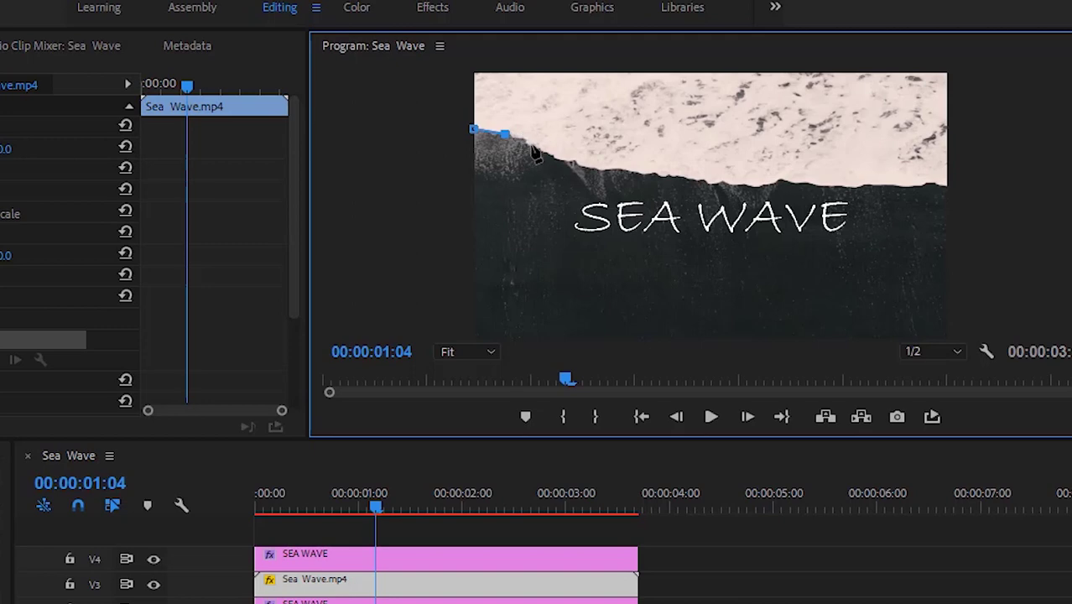
{"action": "left_click", "coordinate": [534, 146]}
{"action": "left_click", "coordinate": [562, 161]}
{"action": "left_click", "coordinate": [599, 168]}
{"action": "left_click", "coordinate": [637, 171]}
{"action": "left_click", "coordinate": [671, 174]}
{"action": "left_click", "coordinate": [748, 182]}
{"action": "left_click", "coordinate": [782, 179]}
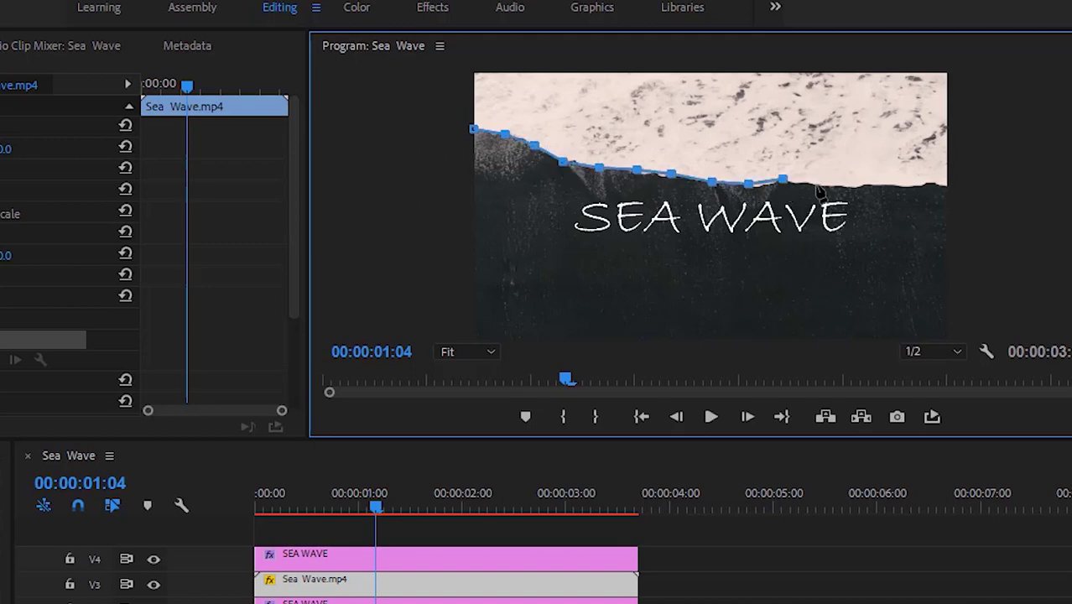
{"action": "left_click", "coordinate": [816, 184]}
{"action": "left_click", "coordinate": [850, 188]}
{"action": "left_click", "coordinate": [883, 185]}
{"action": "left_click", "coordinate": [917, 186]}
{"action": "left_click", "coordinate": [950, 188]}
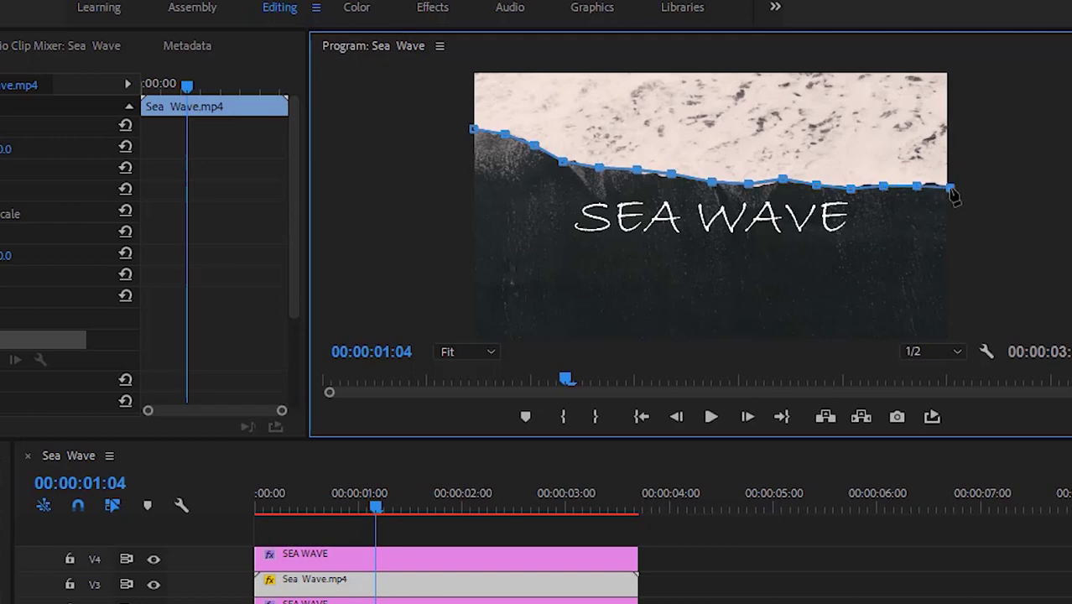
Step: At 10% zoom, close the mask above the frame, then return the monitor to Fit
{"action": "left_click", "coordinate": [490, 353]}
{"action": "left_click", "coordinate": [479, 394]}
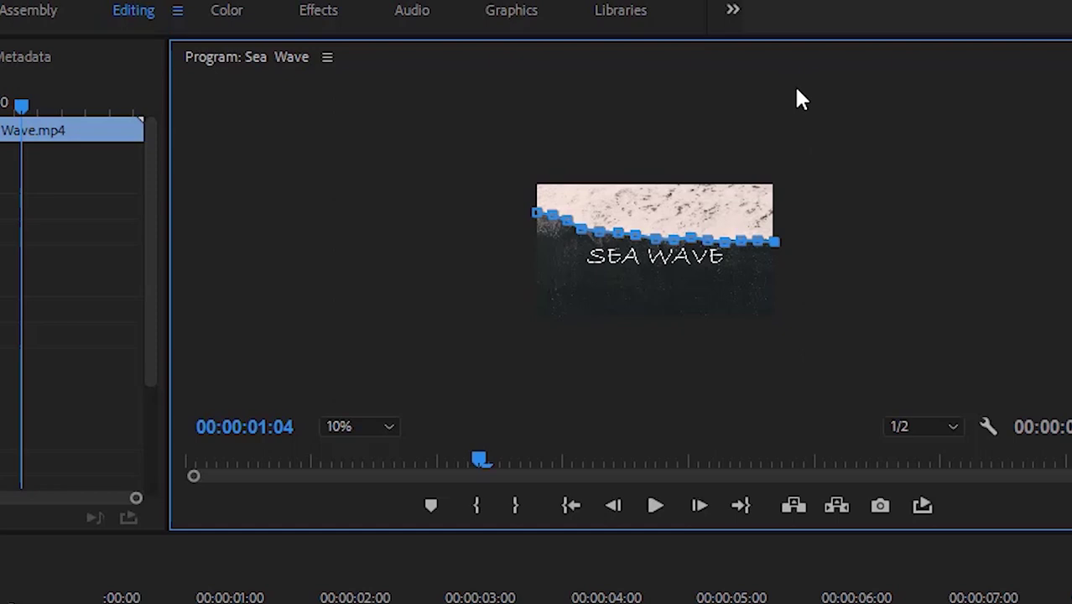
{"action": "left_click", "coordinate": [796, 95]}
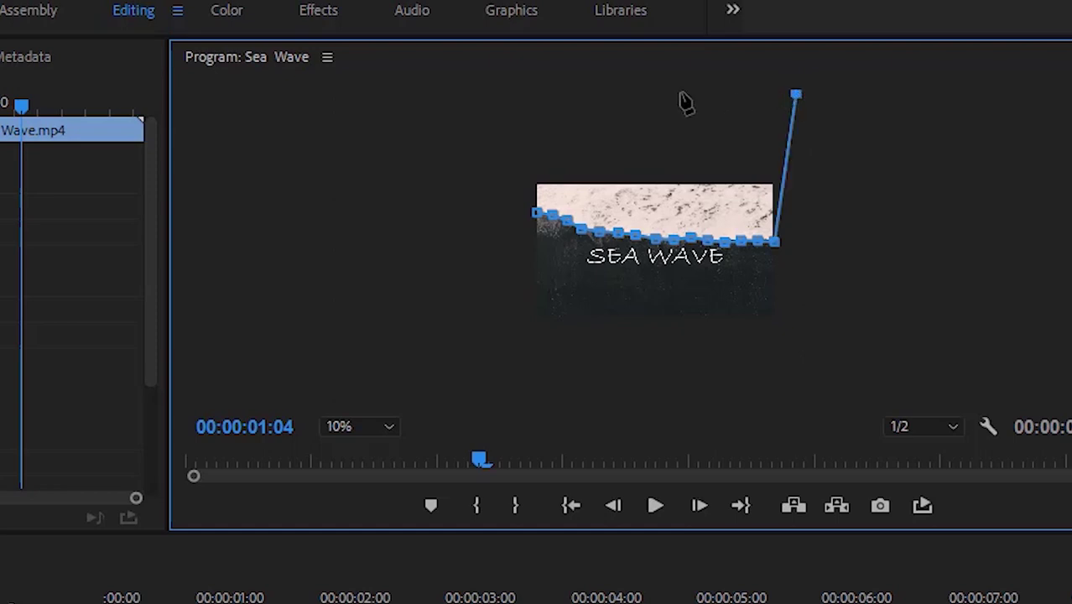
{"action": "left_click", "coordinate": [499, 93]}
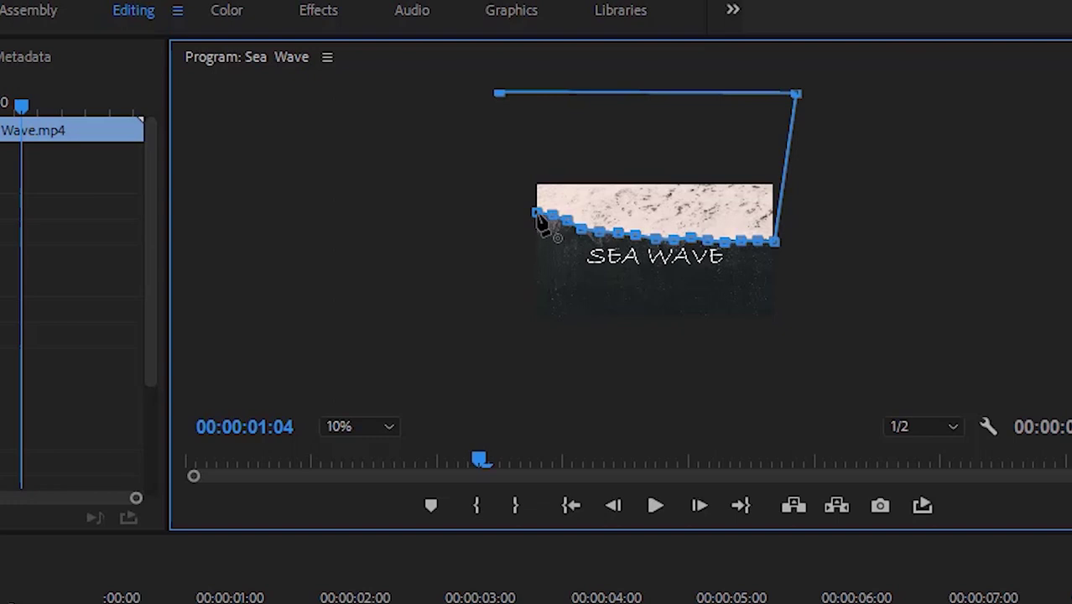
{"action": "left_click", "coordinate": [535, 213]}
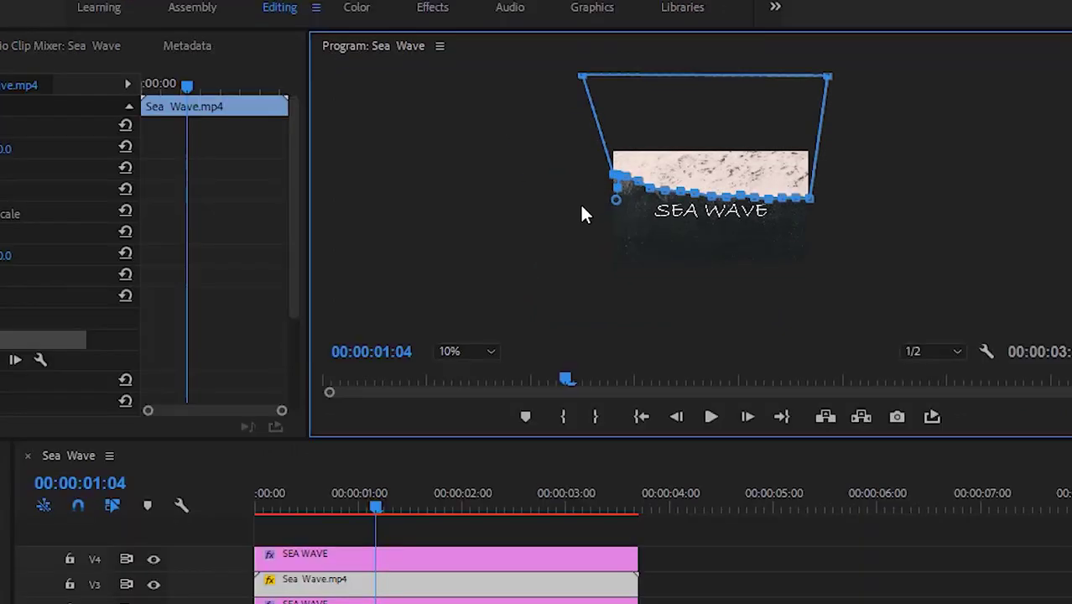
{"action": "left_click", "coordinate": [484, 352]}
{"action": "left_click", "coordinate": [476, 372]}
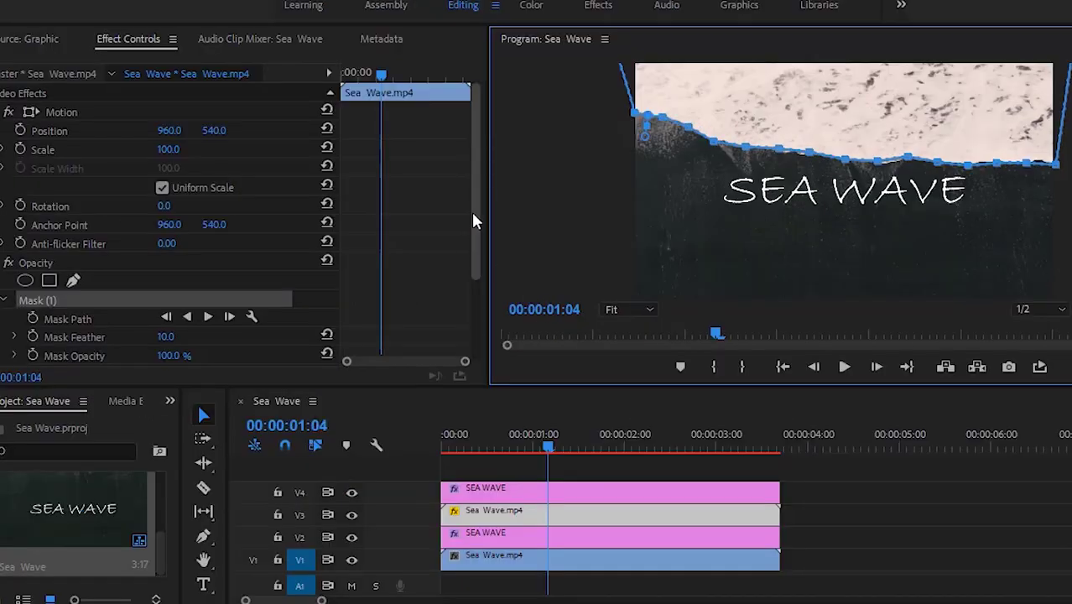
Step: Add a Mask Path keyframe for the foam mask at 00:00:01:04
{"action": "left_click_drag", "start_coordinate": [472, 225], "coordinate": [472, 267]}
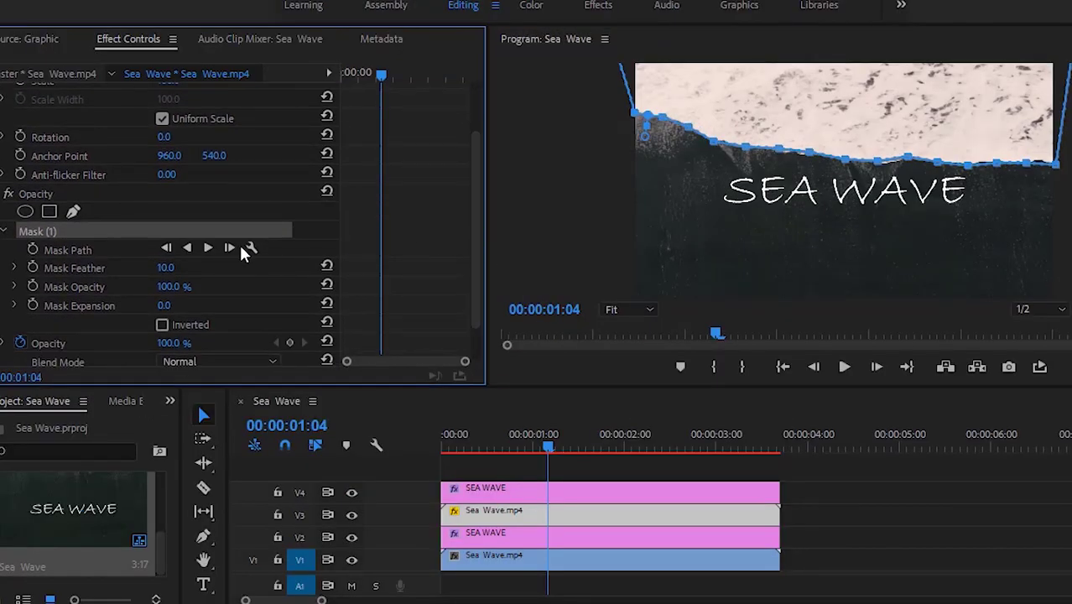
{"action": "left_click", "coordinate": [32, 250]}
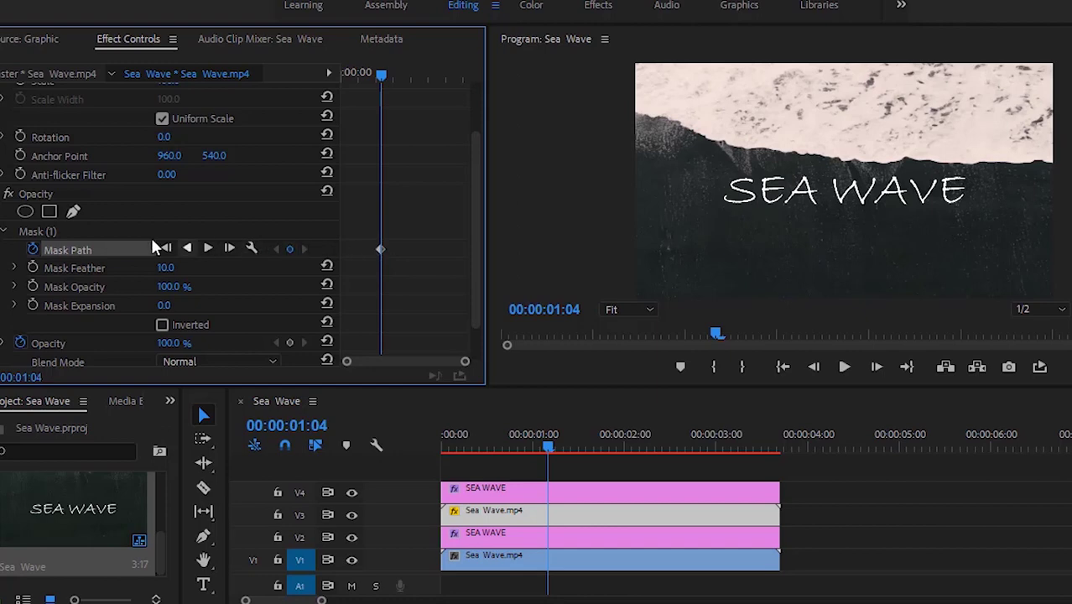
Step: Track Mask (1) forward three frames and push its rightmost point past the frame edge
{"action": "left_click", "coordinate": [32, 231]}
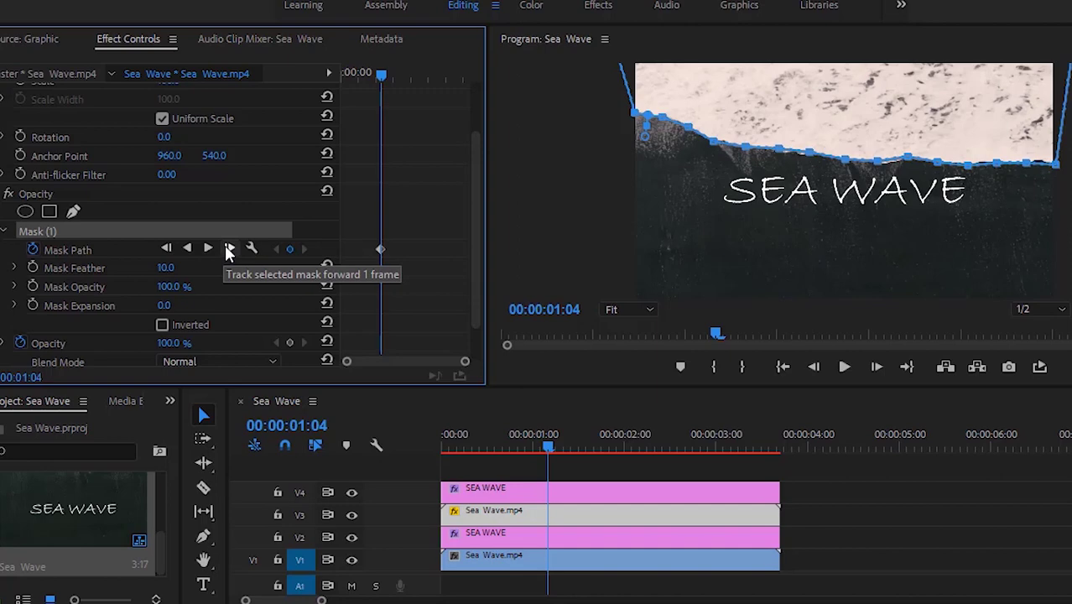
{"action": "left_click", "coordinate": [228, 249]}
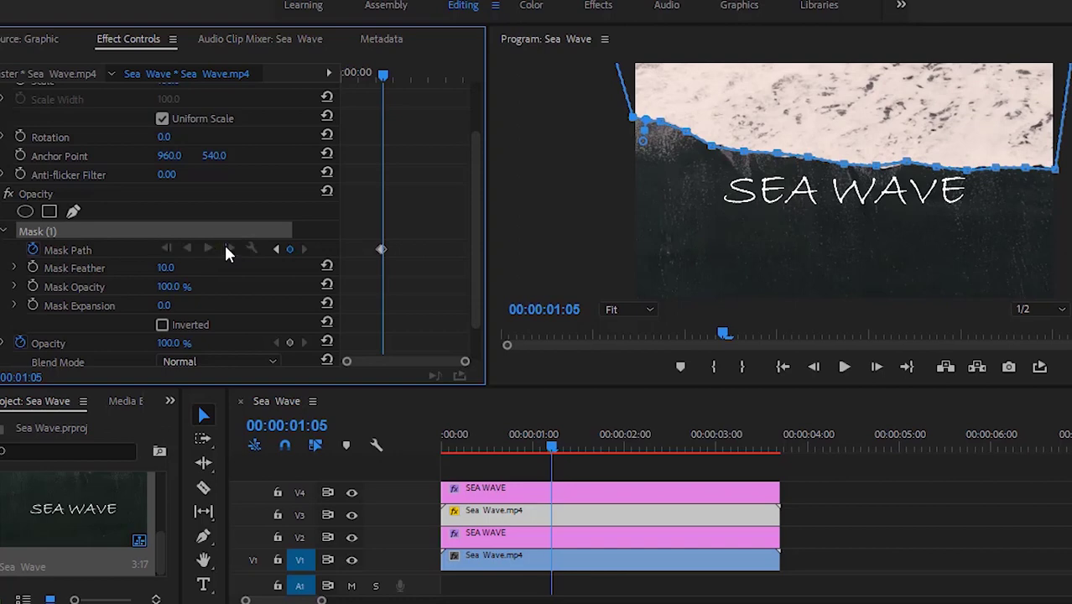
{"action": "left_click", "coordinate": [228, 249]}
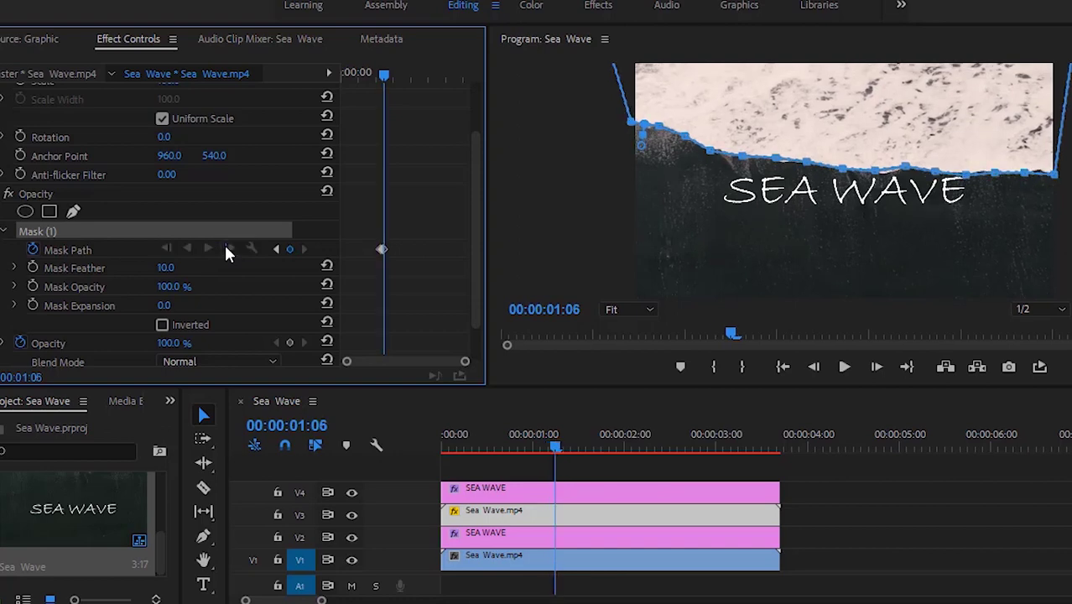
{"action": "left_click", "coordinate": [228, 250]}
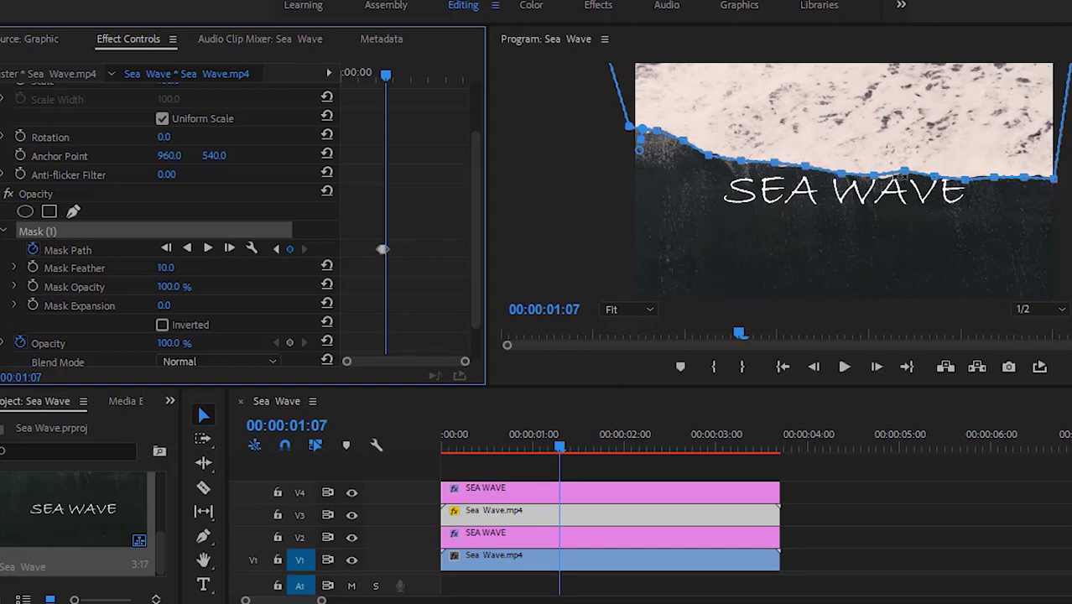
{"action": "left_click", "coordinate": [907, 174]}
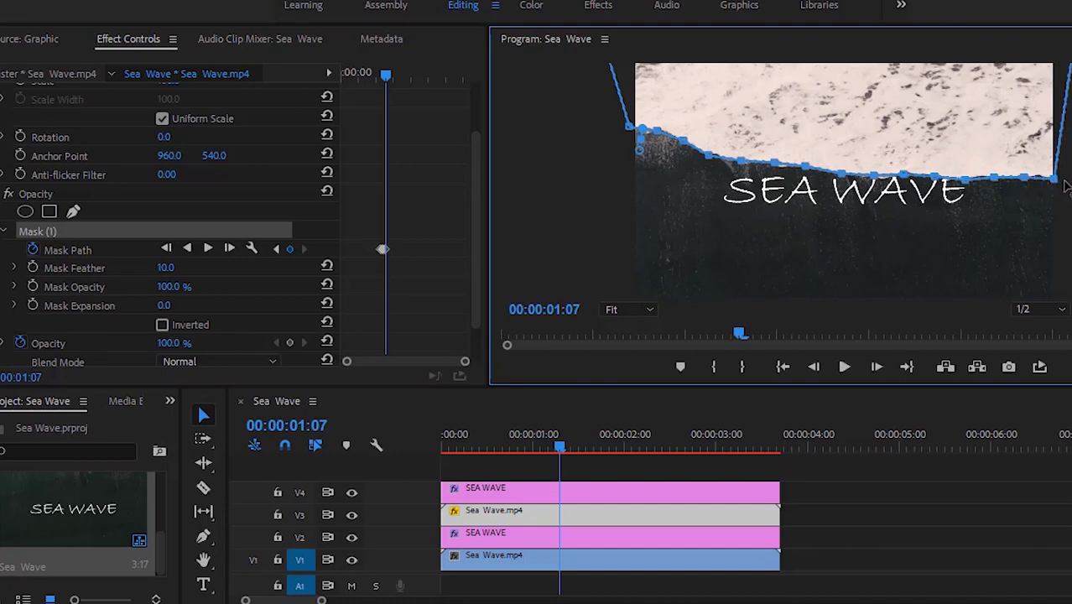
{"action": "left_click_drag", "start_coordinate": [1064, 184], "coordinate": [1071, 179]}
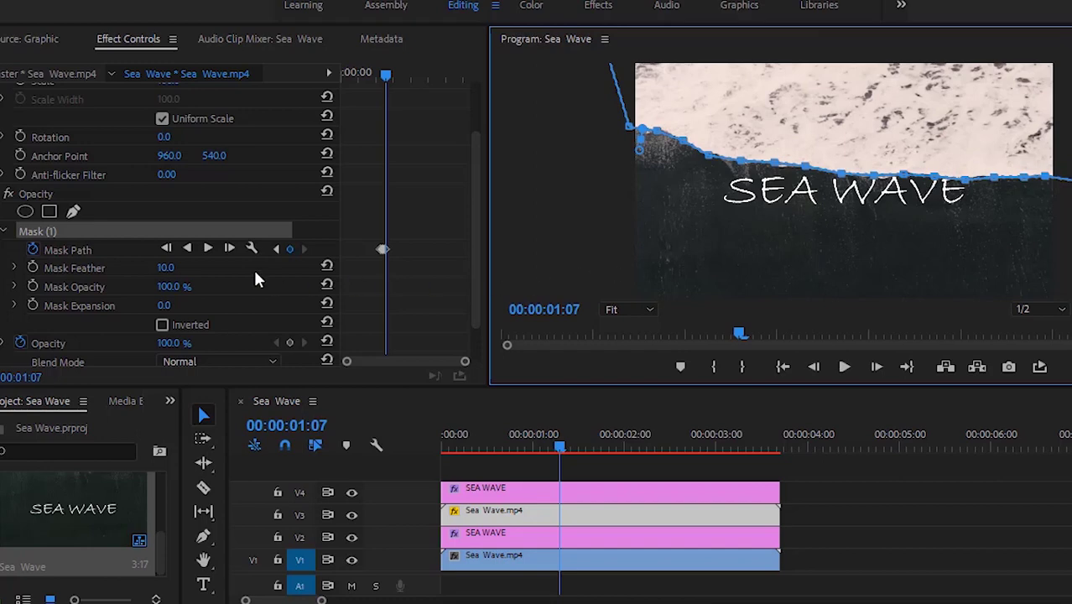
Step: Track four more frames and refit the mask's left points to the foam edge
{"action": "left_click", "coordinate": [228, 248]}
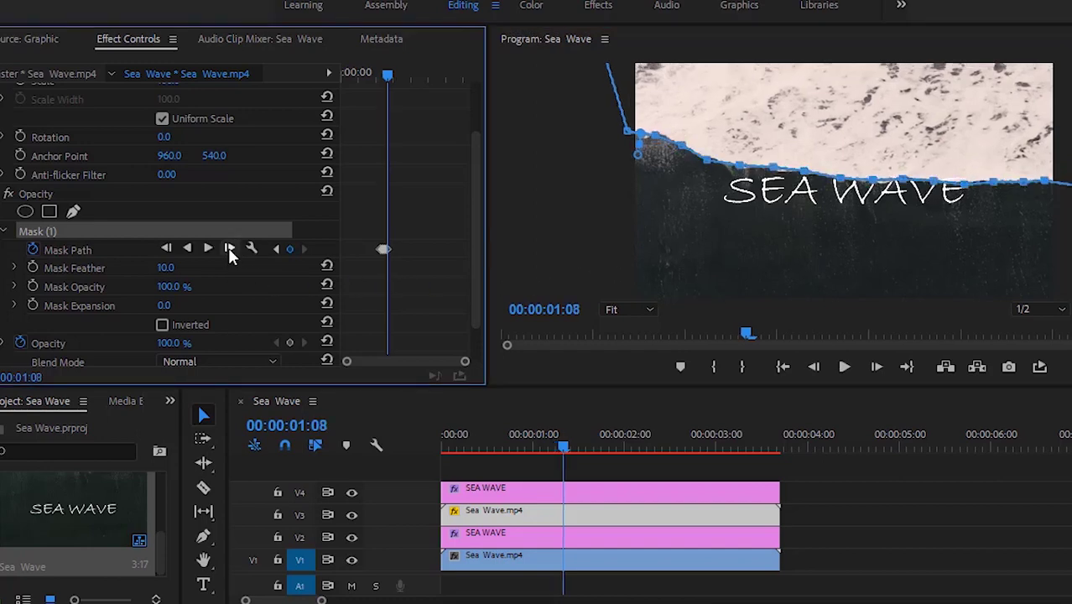
{"action": "left_click", "coordinate": [228, 248]}
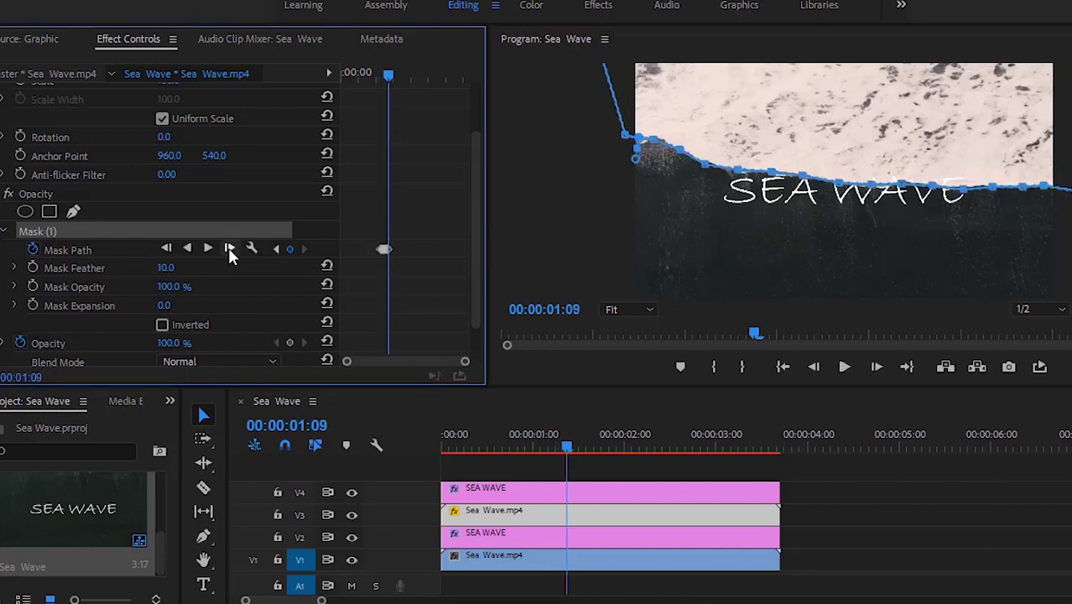
{"action": "left_click", "coordinate": [228, 248]}
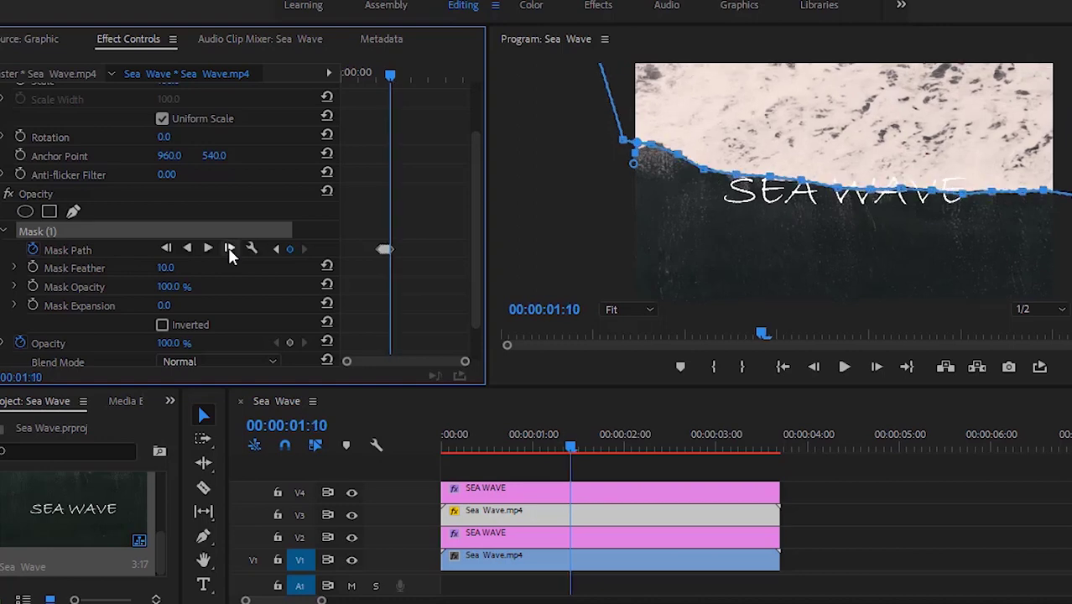
{"action": "left_click", "coordinate": [228, 248]}
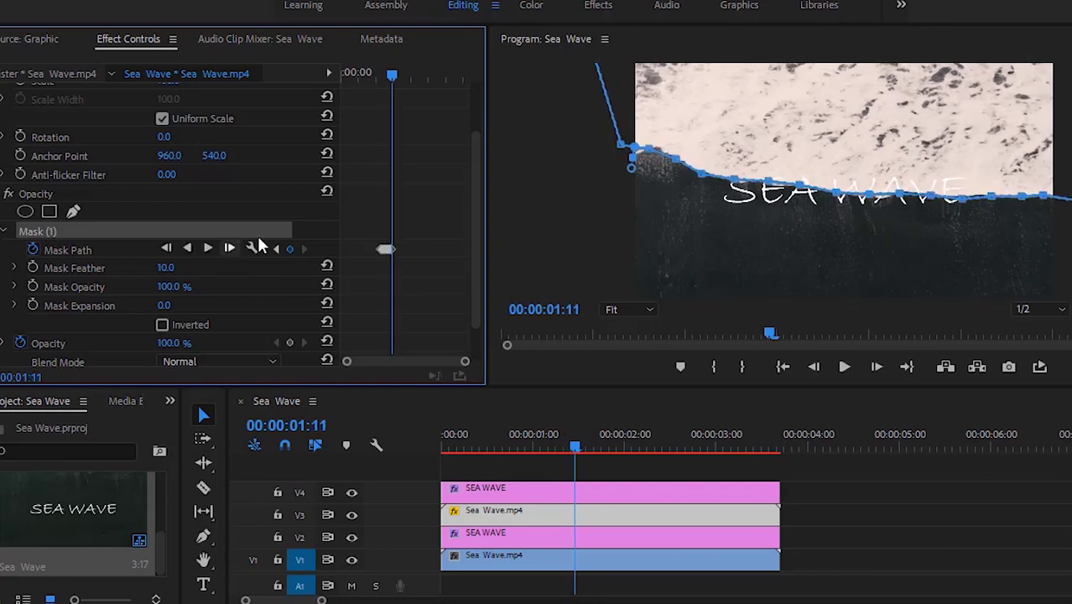
{"action": "left_click", "coordinate": [662, 159]}
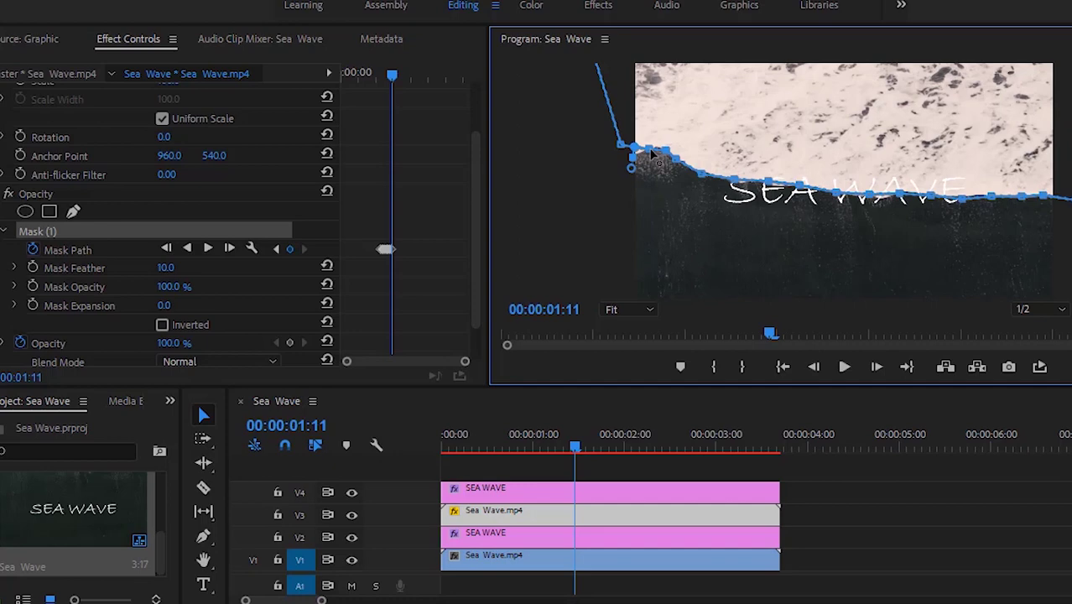
{"action": "left_click_drag", "start_coordinate": [645, 160], "coordinate": [670, 158]}
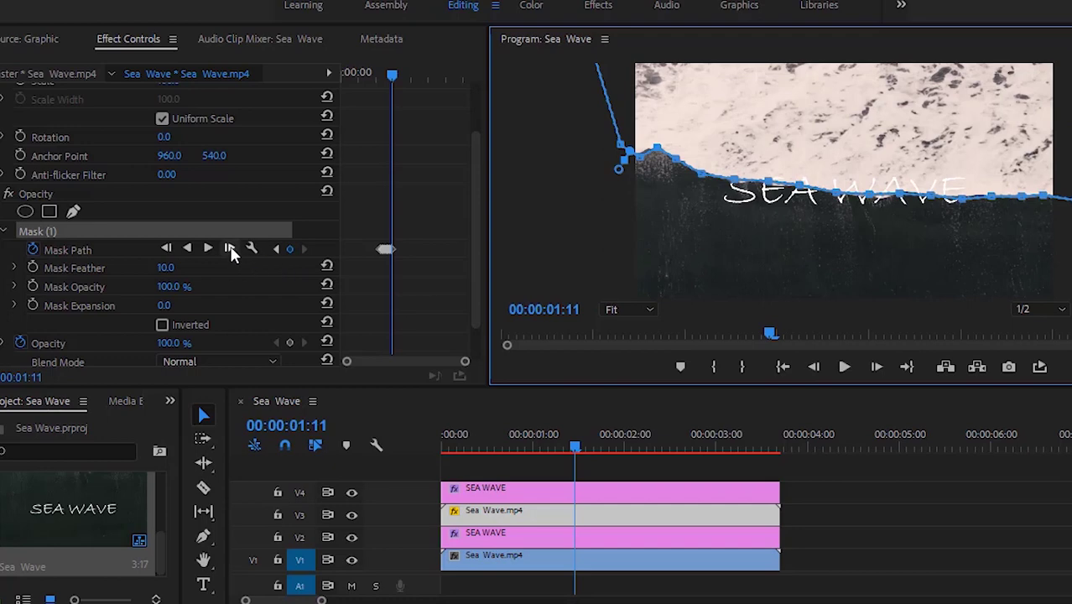
Step: Track the mask forward eight frames, nudging a drifting point back onto the foam edge
{"action": "left_click", "coordinate": [229, 248]}
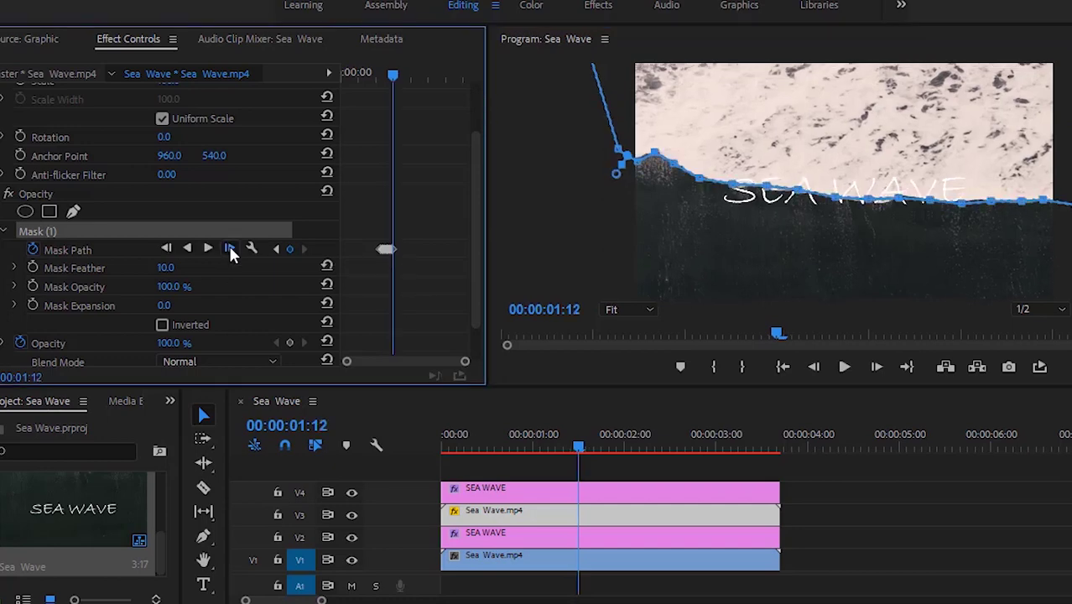
{"action": "left_click", "coordinate": [229, 249]}
{"action": "left_click", "coordinate": [229, 249]}
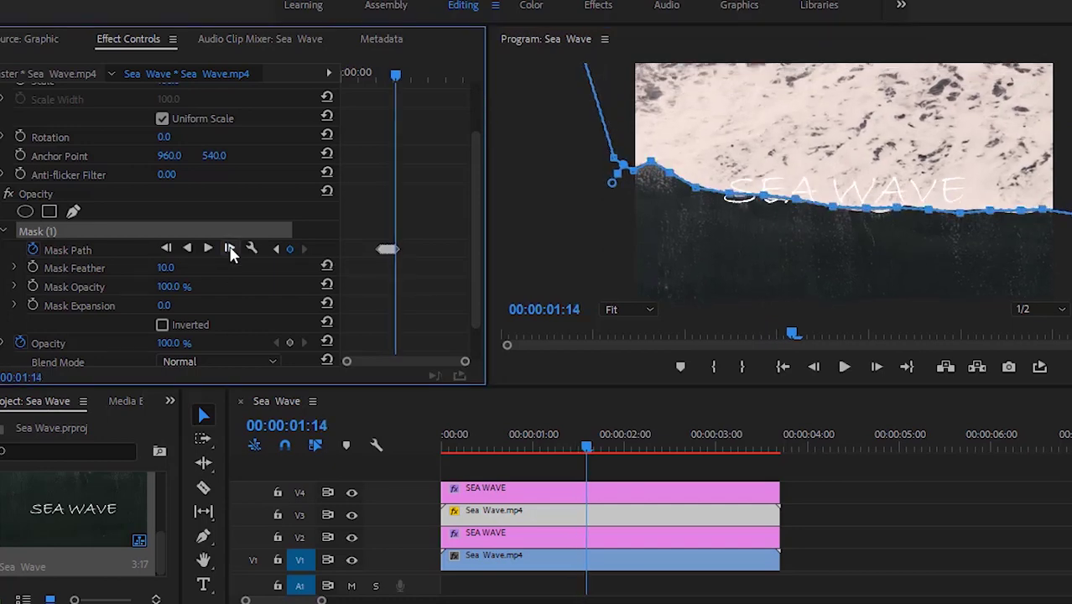
{"action": "left_click_drag", "start_coordinate": [869, 217], "coordinate": [873, 220]}
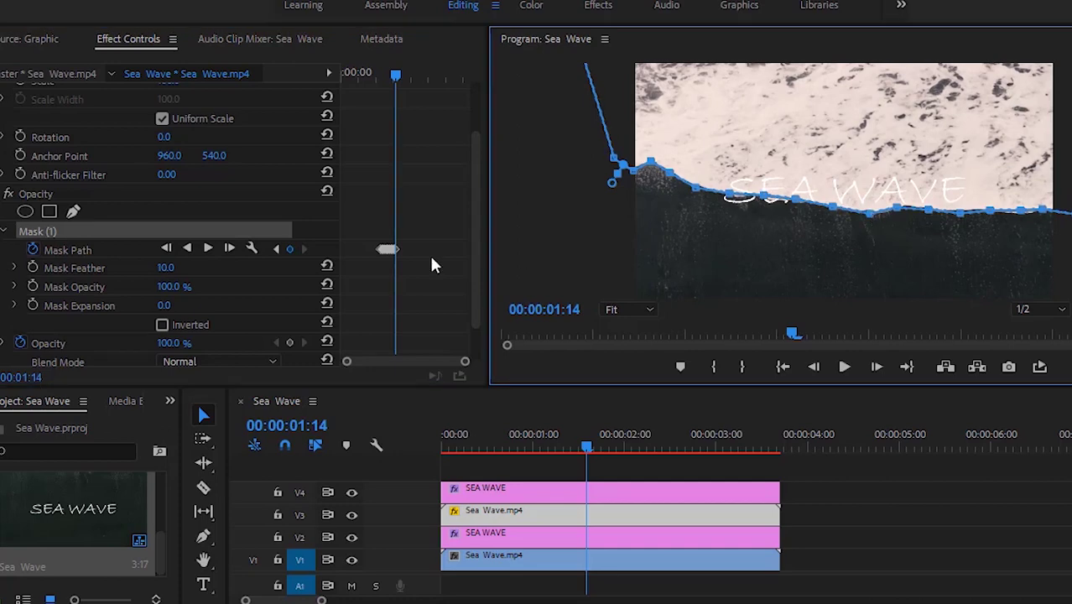
{"action": "left_click", "coordinate": [229, 248]}
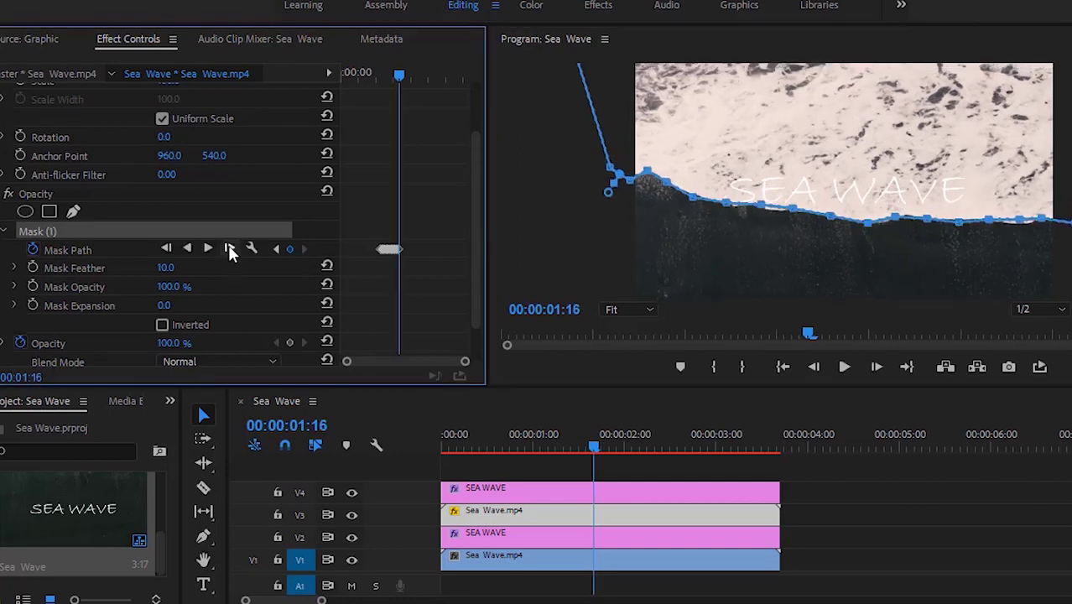
{"action": "left_click", "coordinate": [229, 248]}
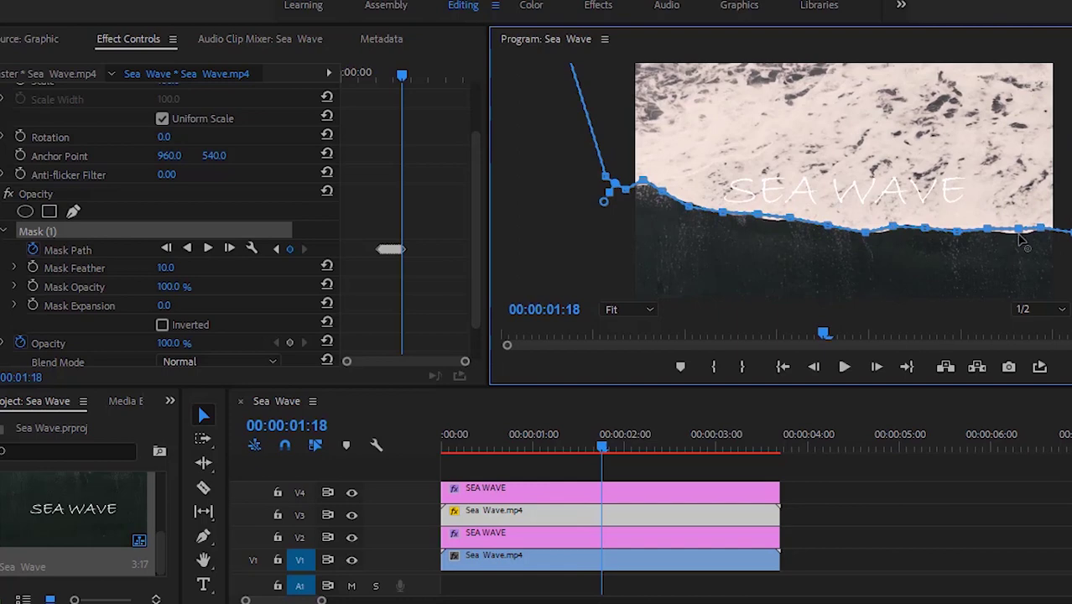
{"action": "left_click", "coordinate": [229, 249]}
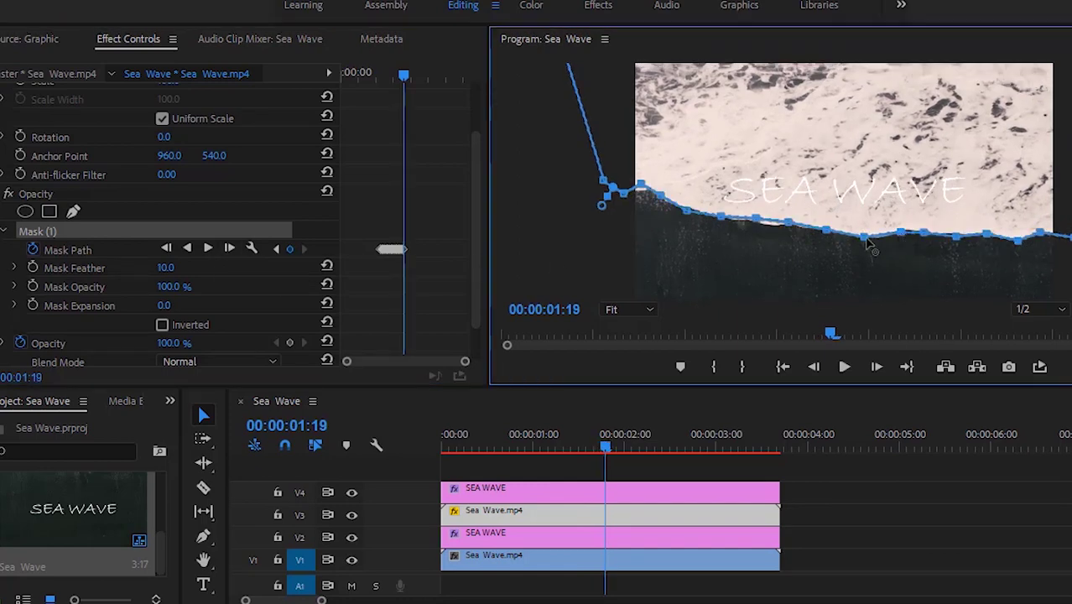
{"action": "left_click", "coordinate": [229, 248]}
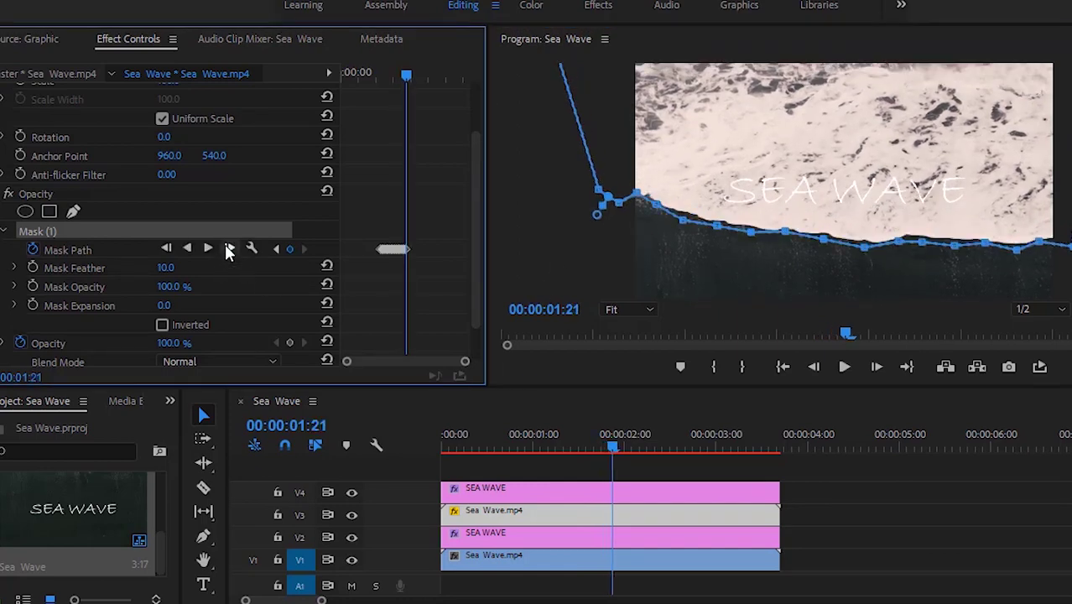
{"action": "left_click", "coordinate": [229, 248]}
{"action": "left_click", "coordinate": [782, 249]}
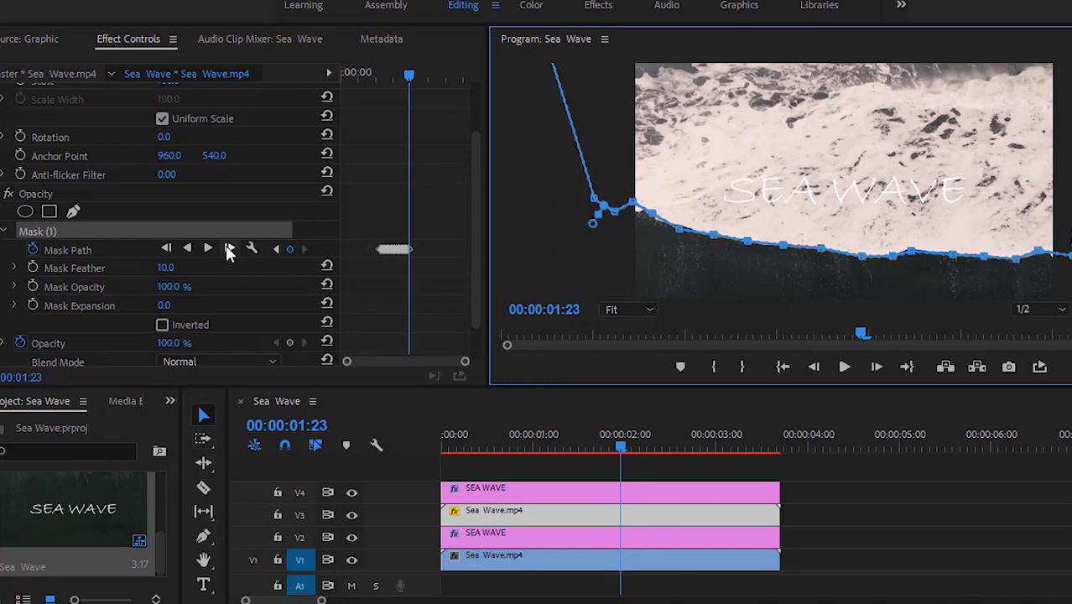
Step: Keep tracking the mask frame by frame through about 00:00:02:16
{"action": "left_click", "coordinate": [229, 248]}
{"action": "left_click", "coordinate": [229, 248]}
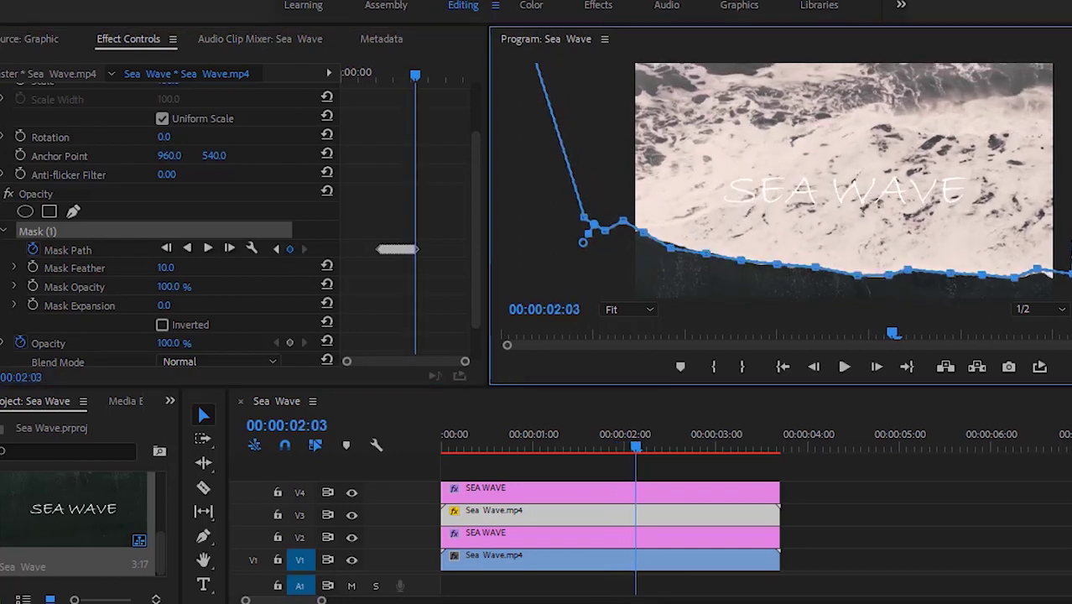
{"action": "left_click", "coordinate": [229, 248]}
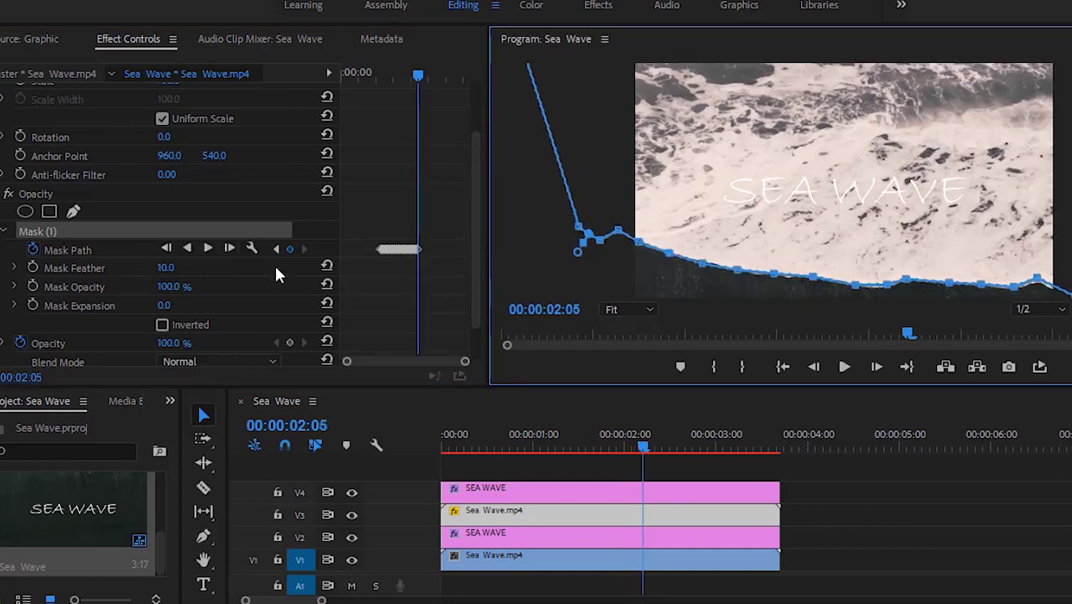
{"action": "left_click", "coordinate": [229, 248]}
{"action": "left_click", "coordinate": [229, 248]}
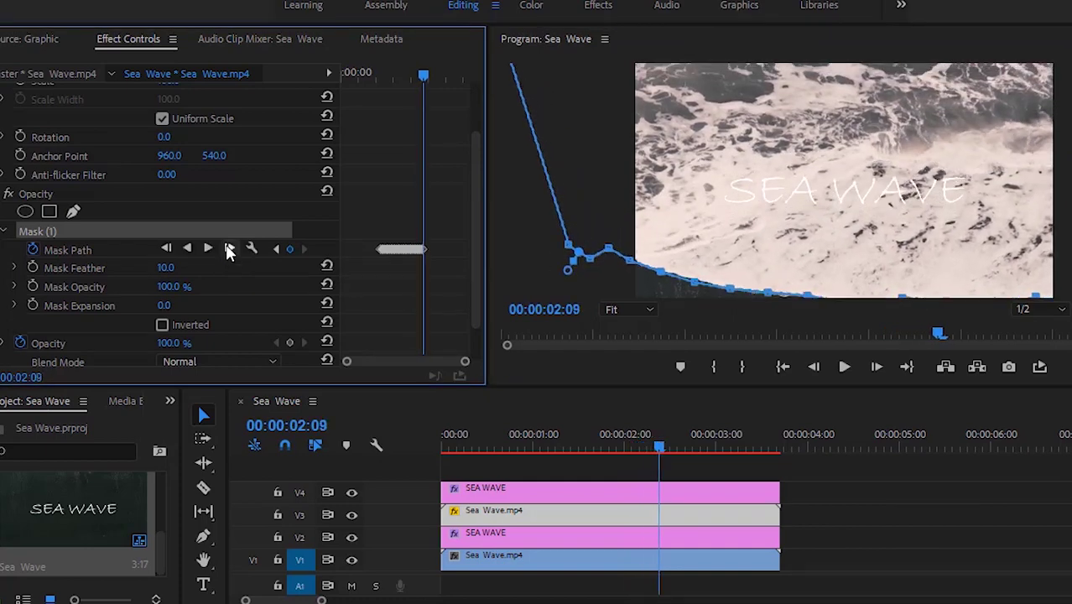
{"action": "left_click", "coordinate": [229, 248]}
{"action": "left_click", "coordinate": [229, 248]}
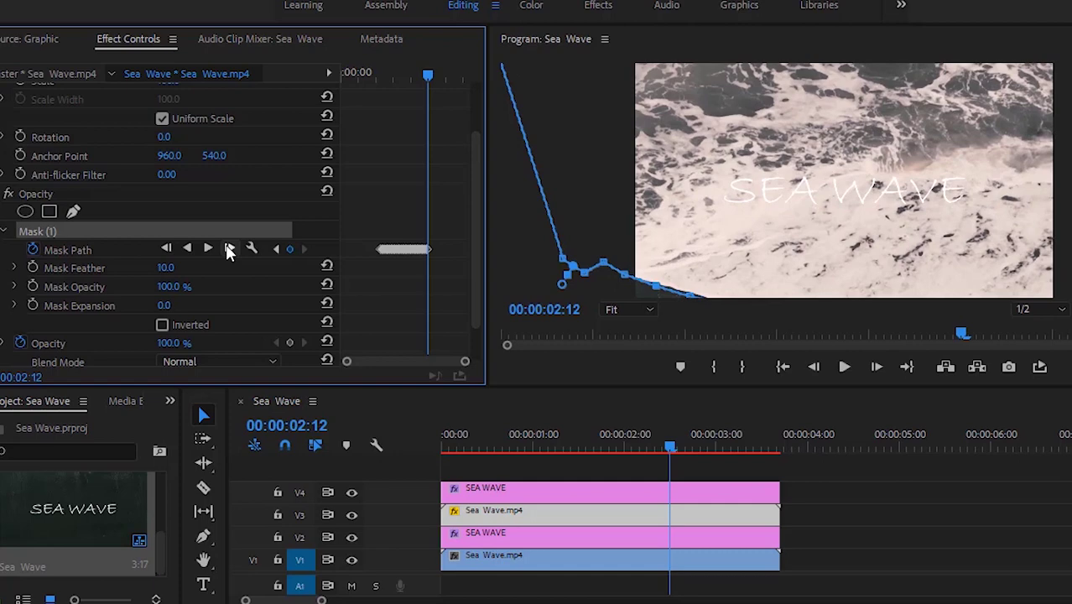
{"action": "left_click", "coordinate": [229, 249]}
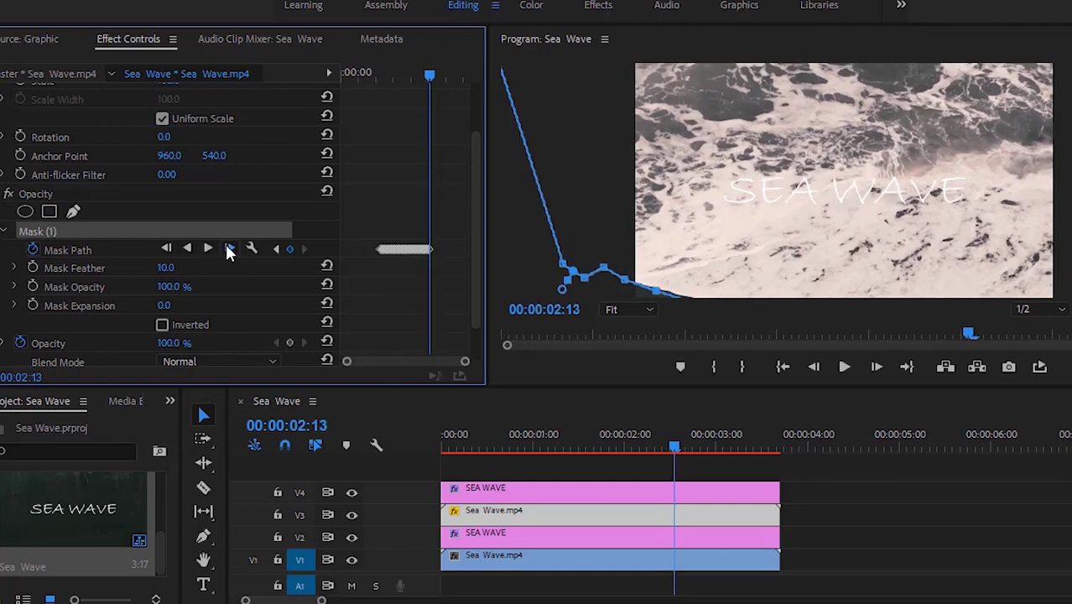
{"action": "left_click", "coordinate": [229, 249]}
{"action": "left_click", "coordinate": [228, 249]}
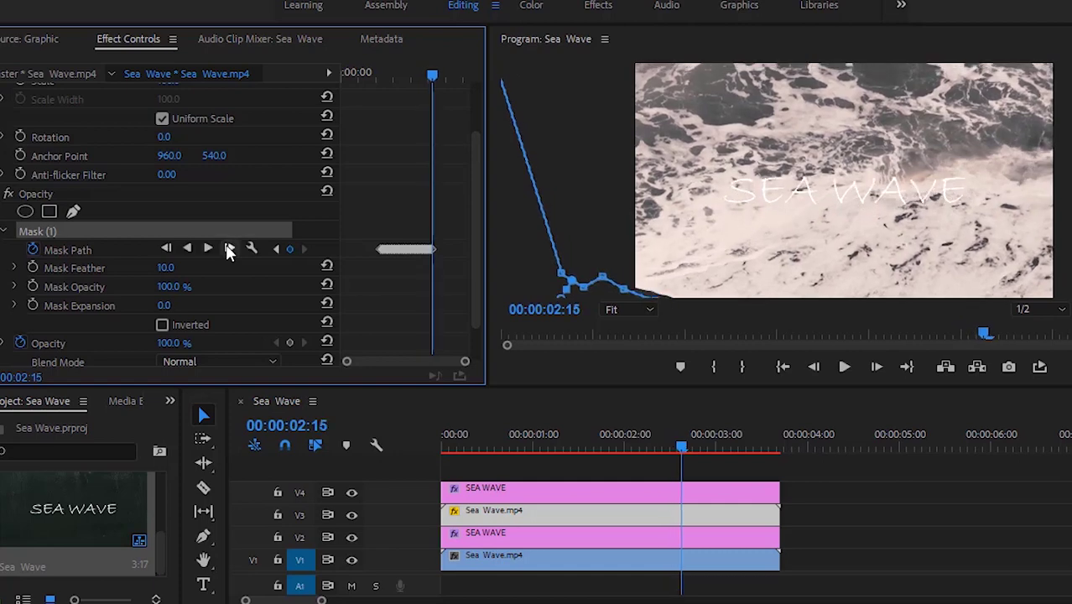
{"action": "left_click", "coordinate": [228, 249]}
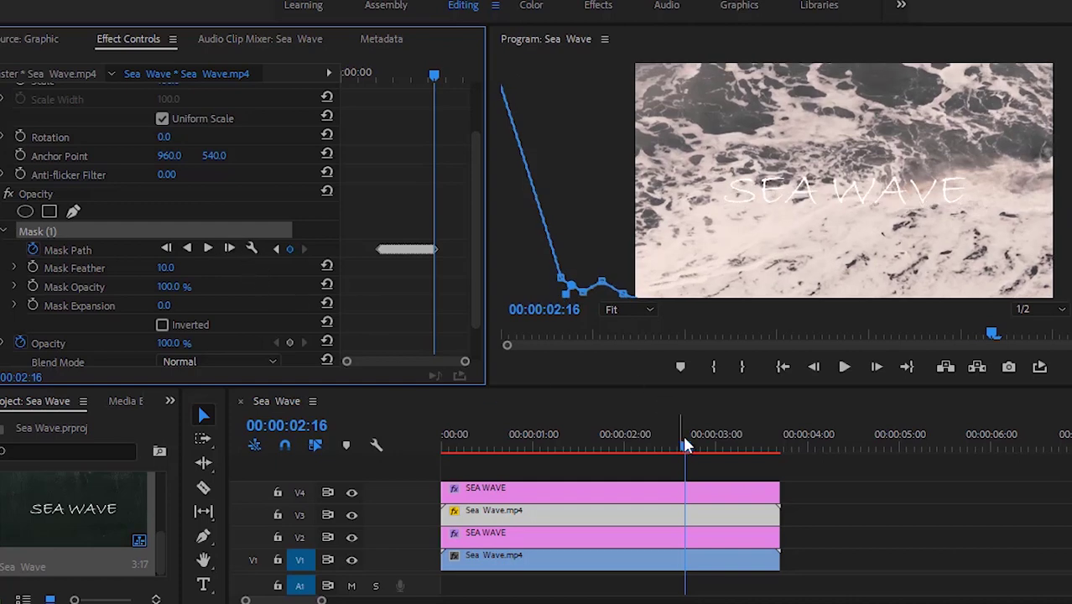
{"action": "mouse_move", "coordinate": [684, 445]}
{"action": "left_mouse_down"}
{"action": "mouse_move", "coordinate": [436, 444]}
{"action": "mouse_move", "coordinate": [482, 445]}
{"action": "left_mouse_up"}
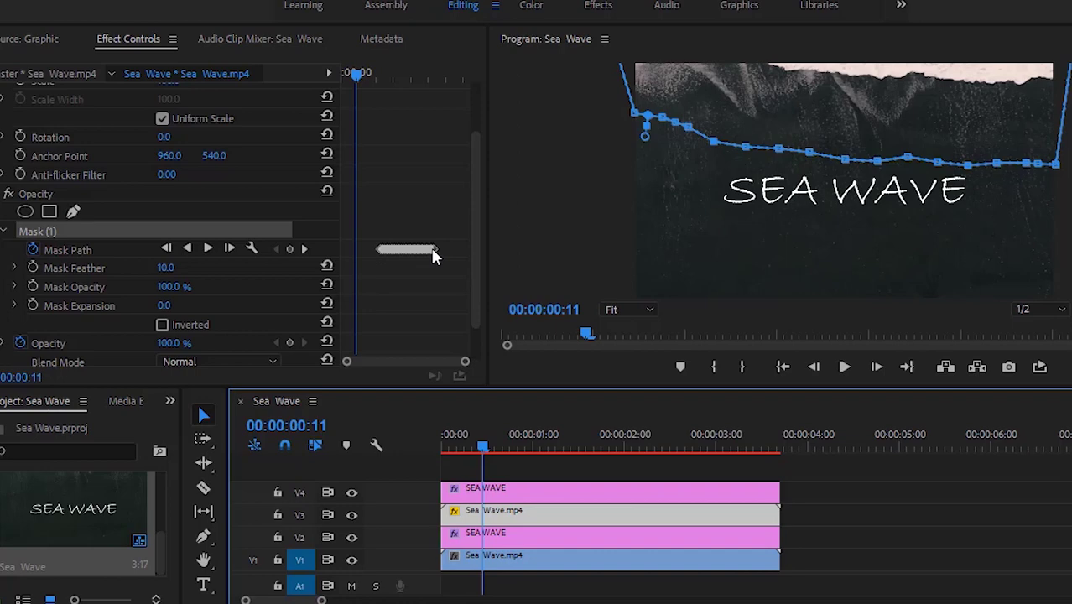
{"action": "mouse_move", "coordinate": [487, 451]}
{"action": "left_mouse_down"}
{"action": "mouse_move", "coordinate": [679, 447]}
{"action": "mouse_move", "coordinate": [575, 447]}
{"action": "left_mouse_up"}
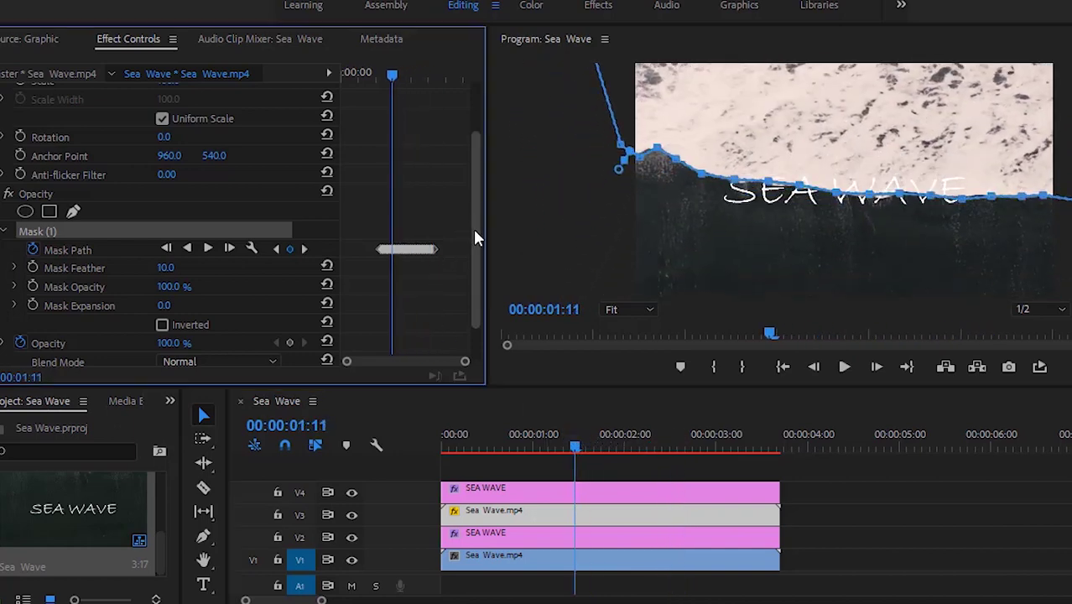
Step: Compare softer and sharper Mask Feather values, then set the feather to 10
{"action": "left_click_drag", "start_coordinate": [472, 231], "coordinate": [474, 239]}
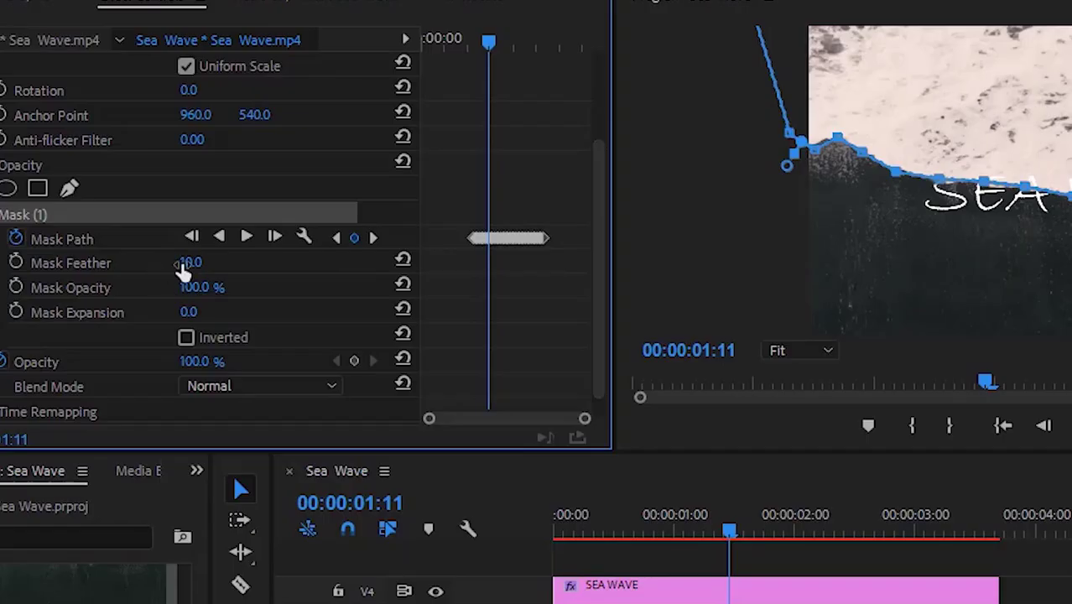
{"action": "left_click_drag", "start_coordinate": [190, 263], "coordinate": [179, 262]}
{"action": "left_click", "coordinate": [191, 263]}
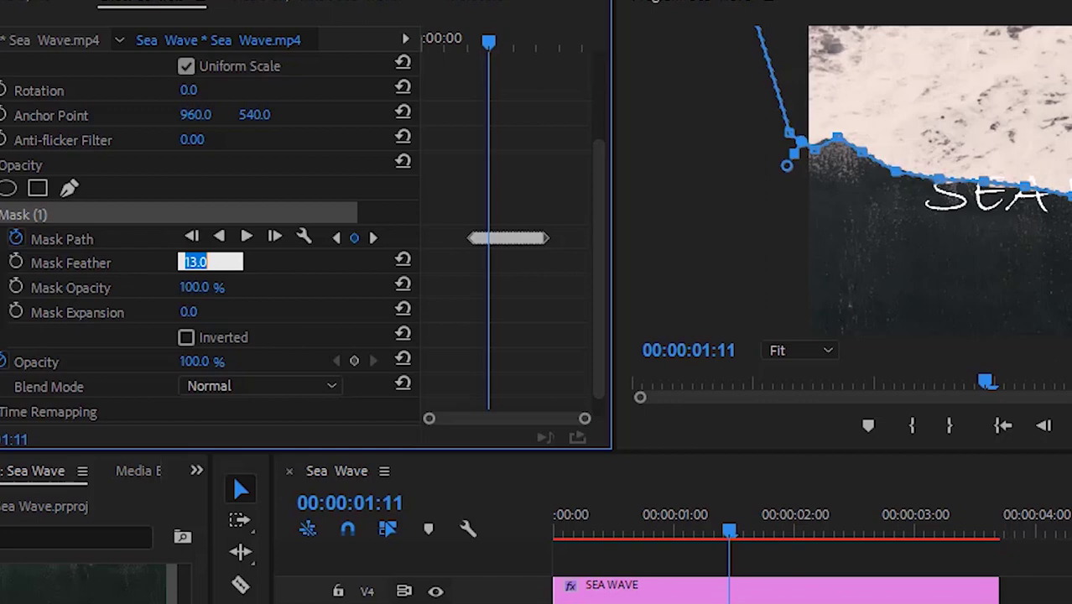
{"action": "type", "text": "10"}
{"action": "key", "text": "Return"}
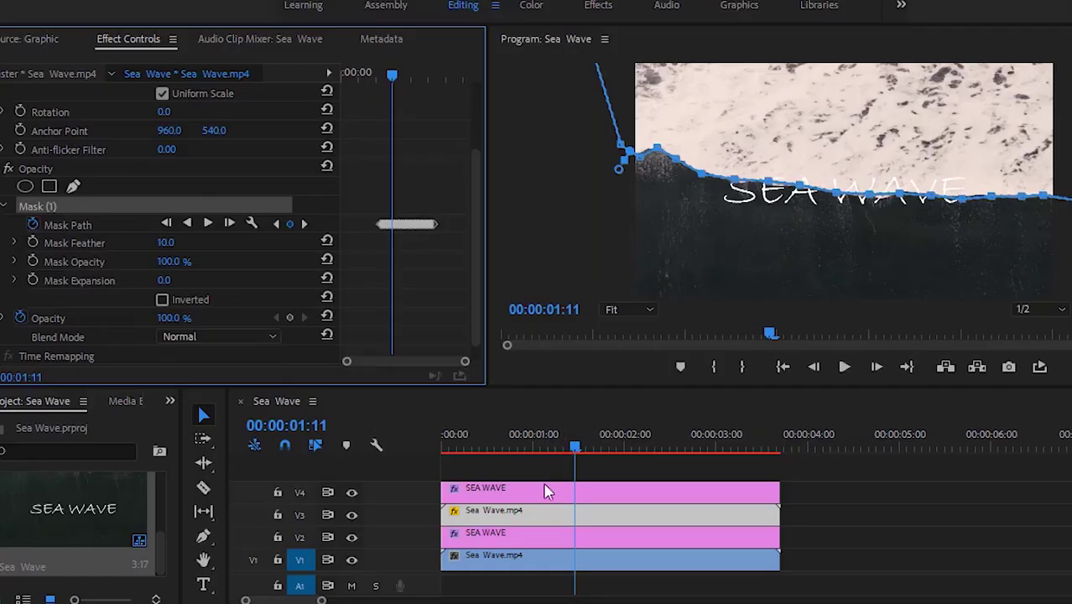
Step: Ripple Delete the duplicate SEA WAVE title clip on V4
{"action": "left_click", "coordinate": [562, 490]}
{"action": "left_click_drag", "start_coordinate": [579, 453], "coordinate": [571, 453]}
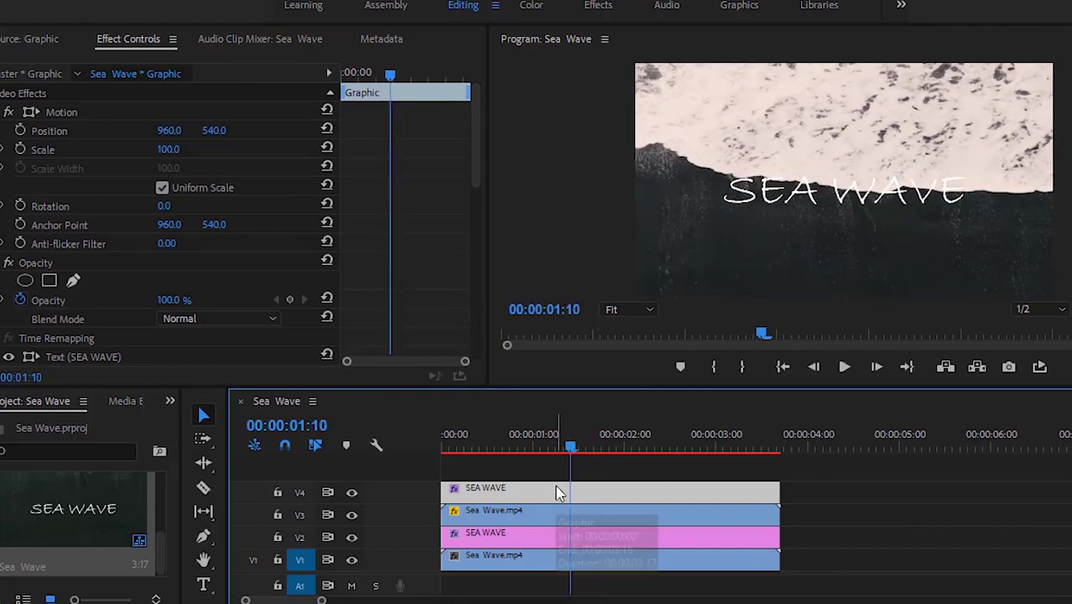
{"action": "right_click", "coordinate": [500, 495]}
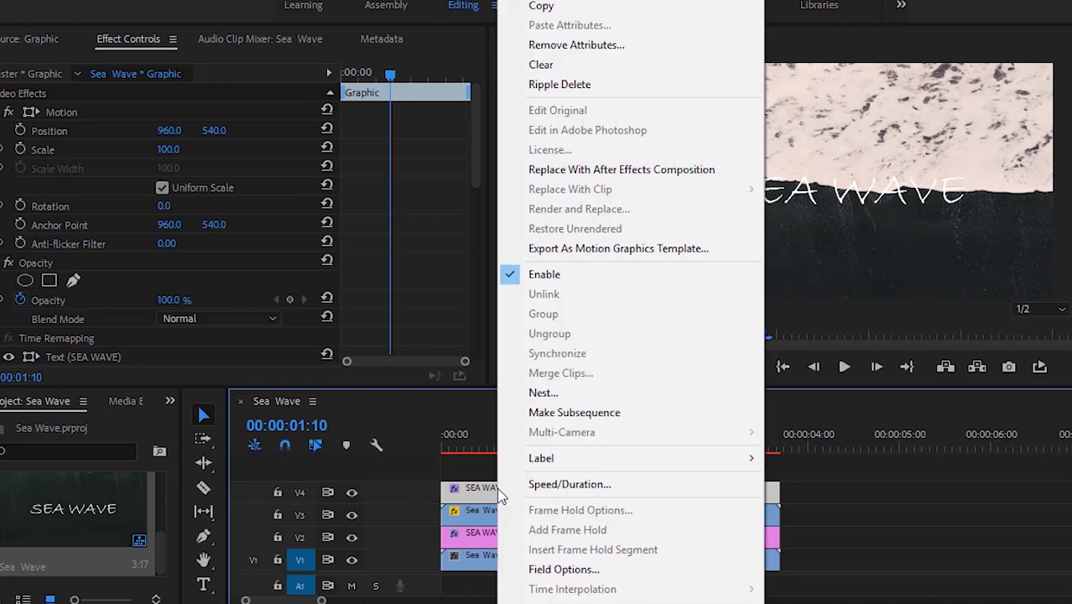
{"action": "left_click", "coordinate": [545, 64]}
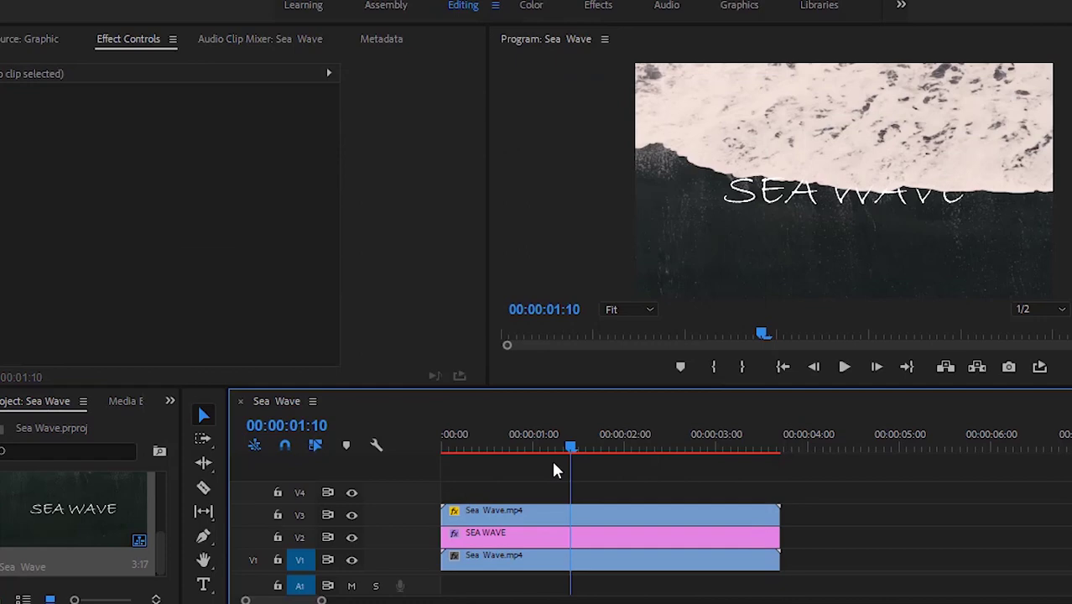
Step: Scrub the playhead back to the start and render the Sea Wave sequence In to Out
{"action": "mouse_move", "coordinate": [570, 453]}
{"action": "left_mouse_down"}
{"action": "mouse_move", "coordinate": [600, 489]}
{"action": "mouse_move", "coordinate": [765, 505]}
{"action": "mouse_move", "coordinate": [657, 499]}
{"action": "left_mouse_up"}
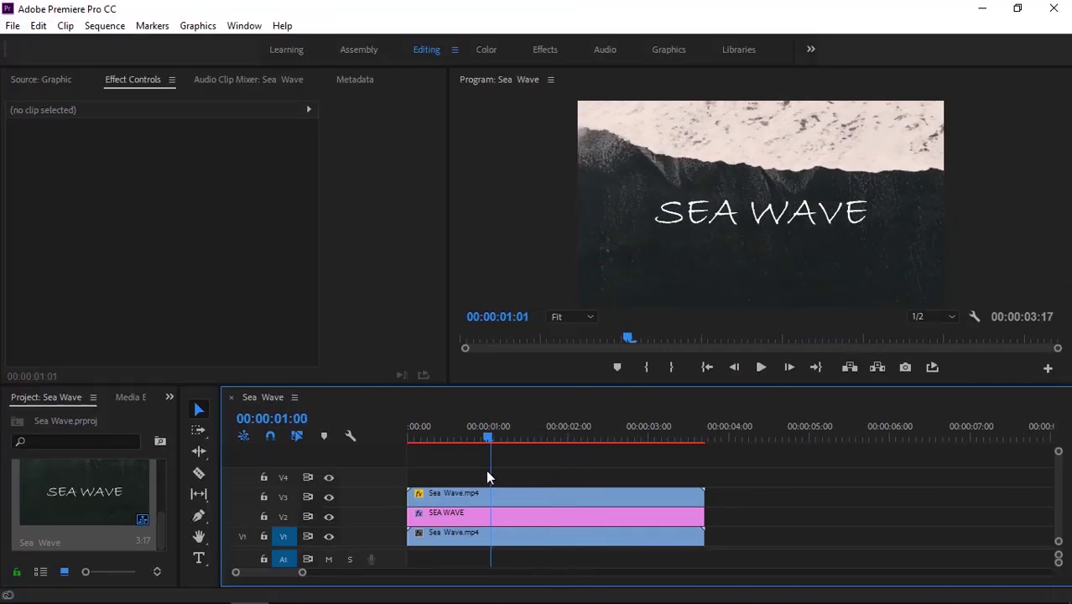
{"action": "left_click_drag", "start_coordinate": [657, 498], "coordinate": [409, 466]}
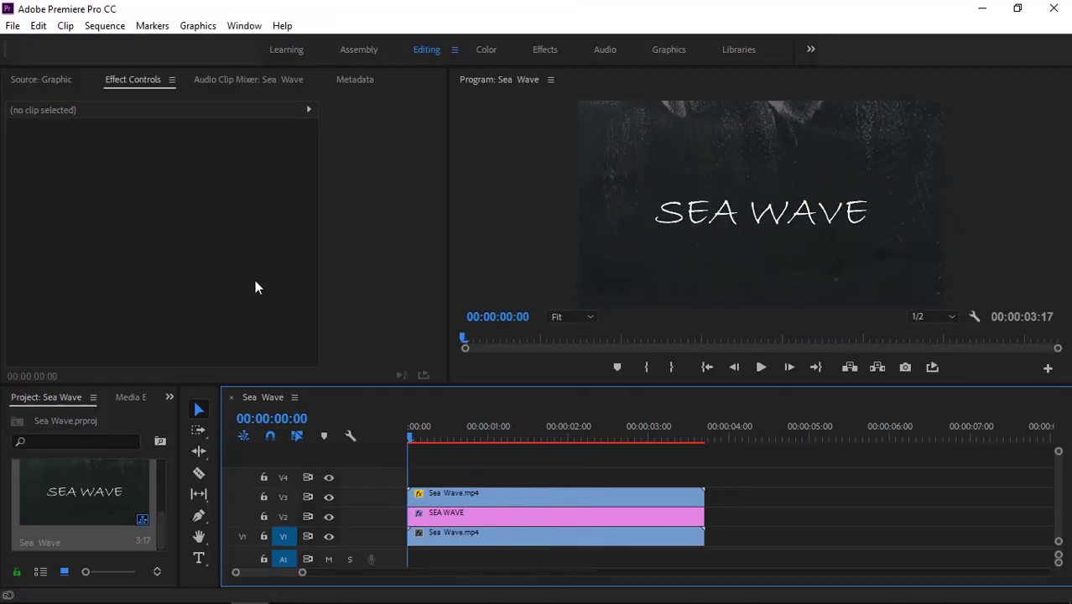
{"action": "left_click", "coordinate": [97, 30]}
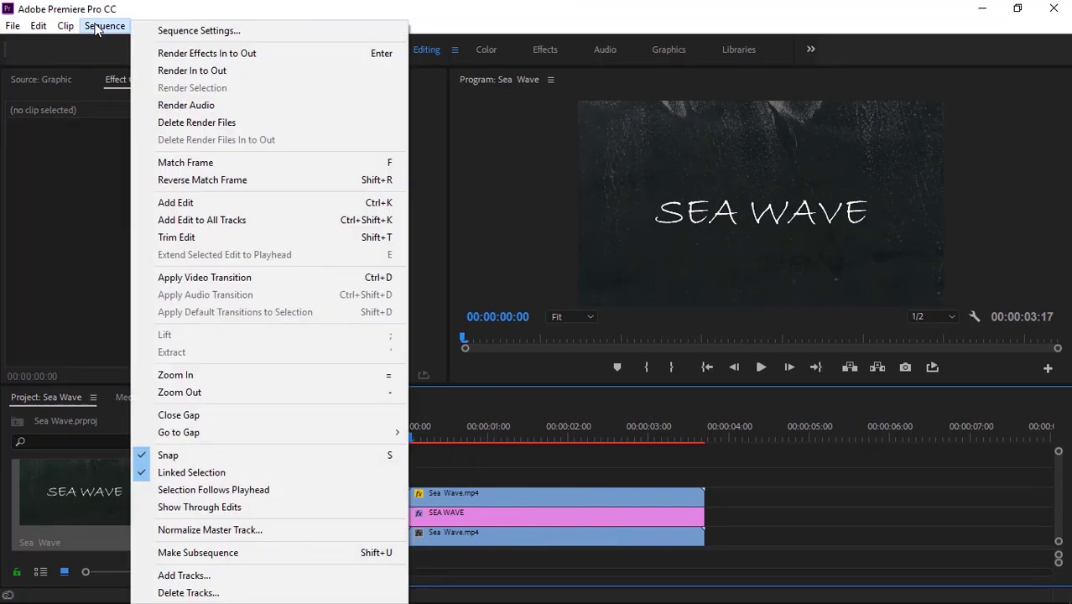
{"action": "left_click", "coordinate": [177, 73]}
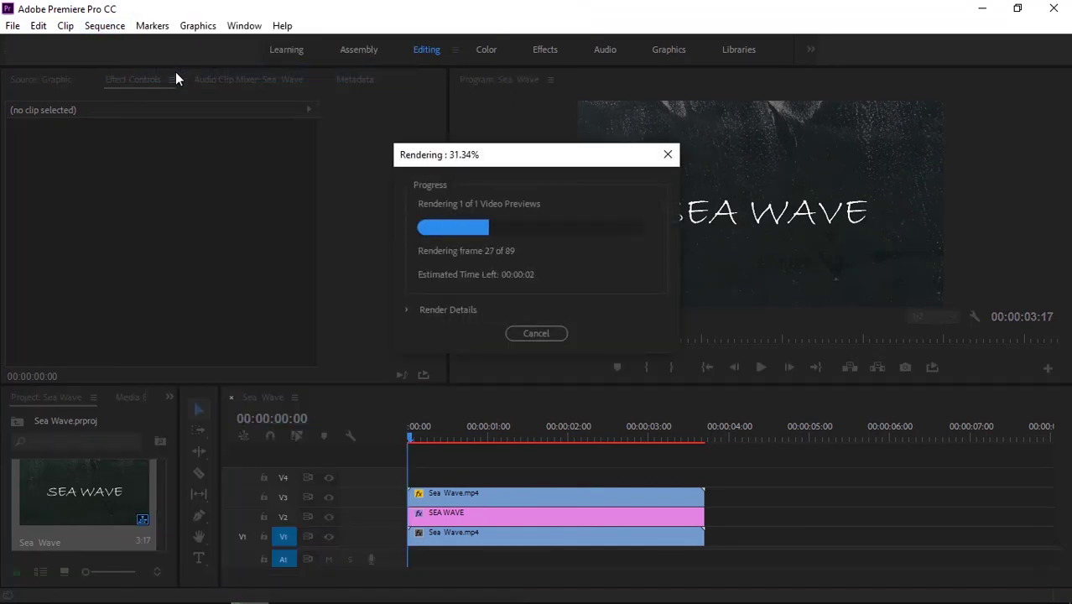